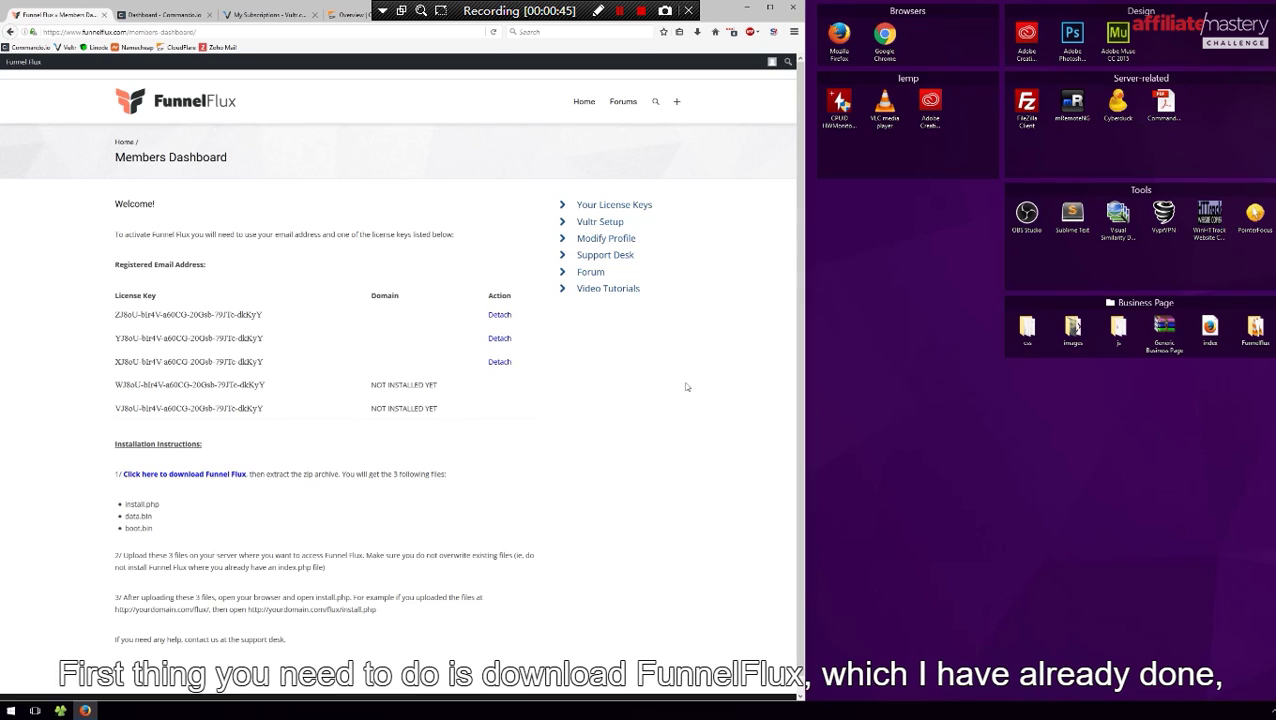
pyautogui.doubleClick(1255, 326)
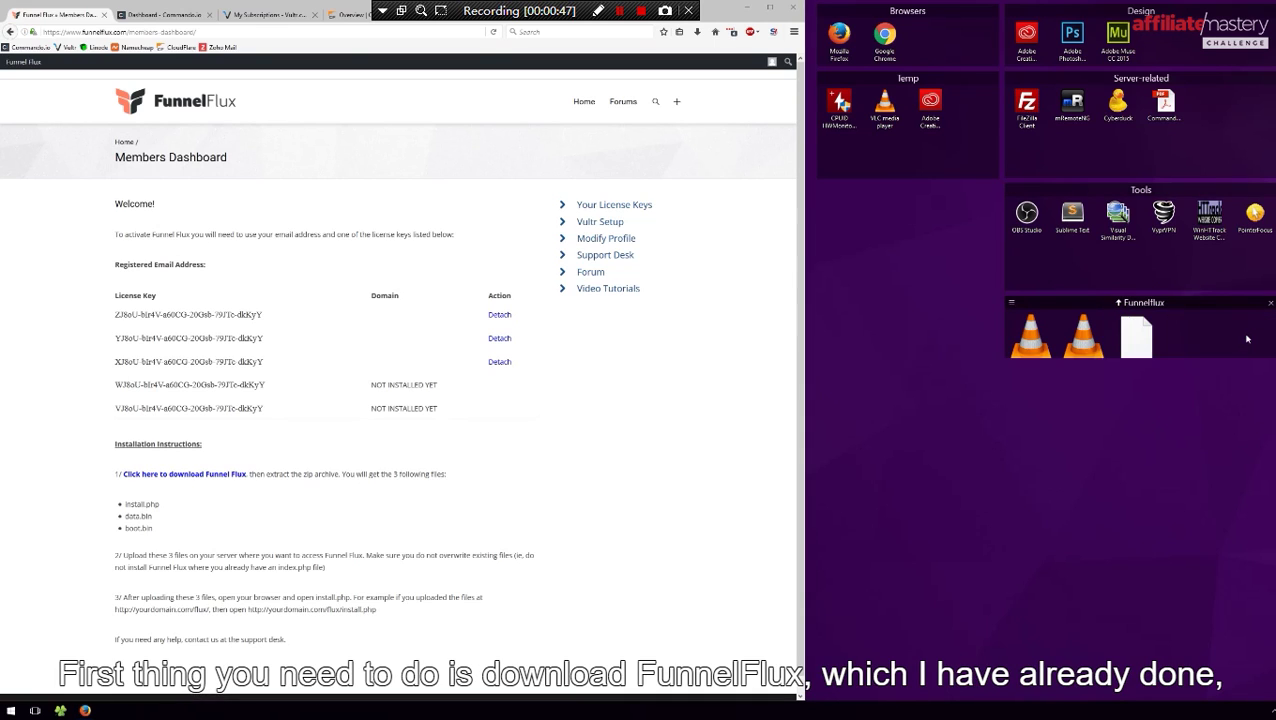
pyautogui.moveTo(1161, 386)
pyautogui.mouseDown()
pyautogui.moveTo(1166, 413)
pyautogui.moveTo(1168, 383)
pyautogui.mouseUp()
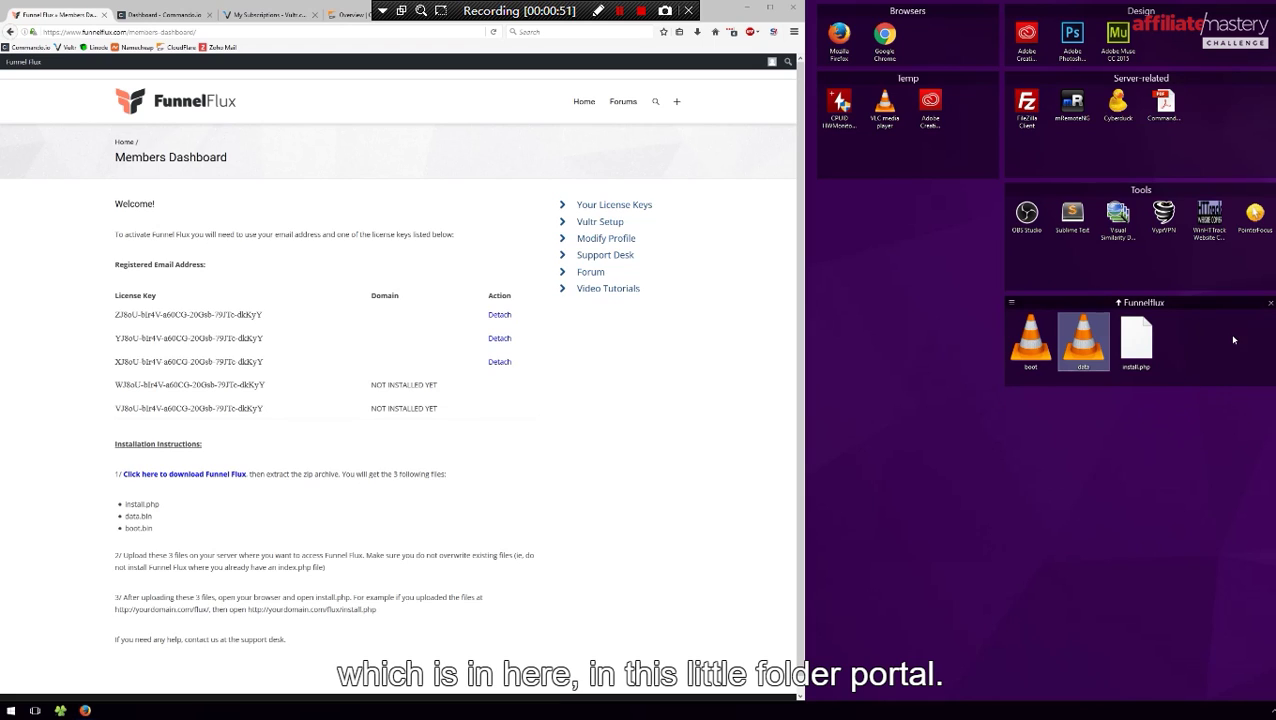
pyautogui.click(710, 481)
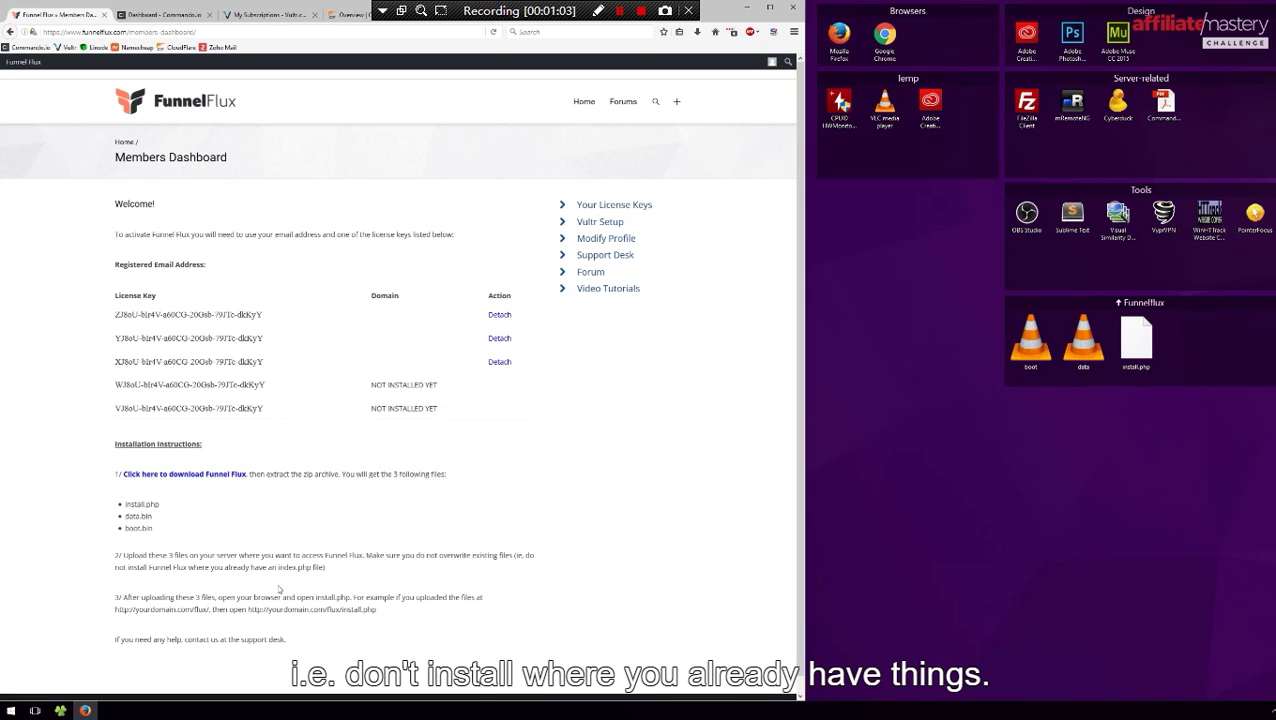
pyautogui.moveTo(400, 614); pyautogui.dragTo(249, 610)
pyautogui.click(519, 586)
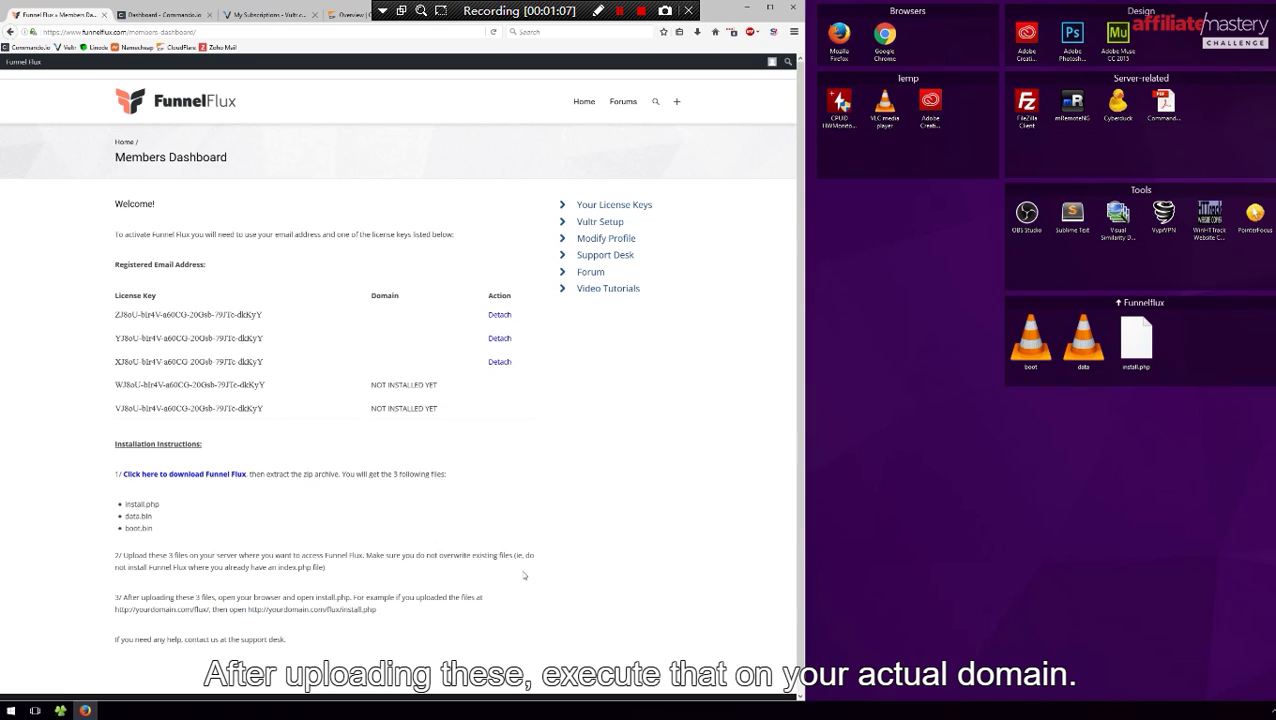
pyautogui.moveTo(806, 302); pyautogui.dragTo(717, 297)
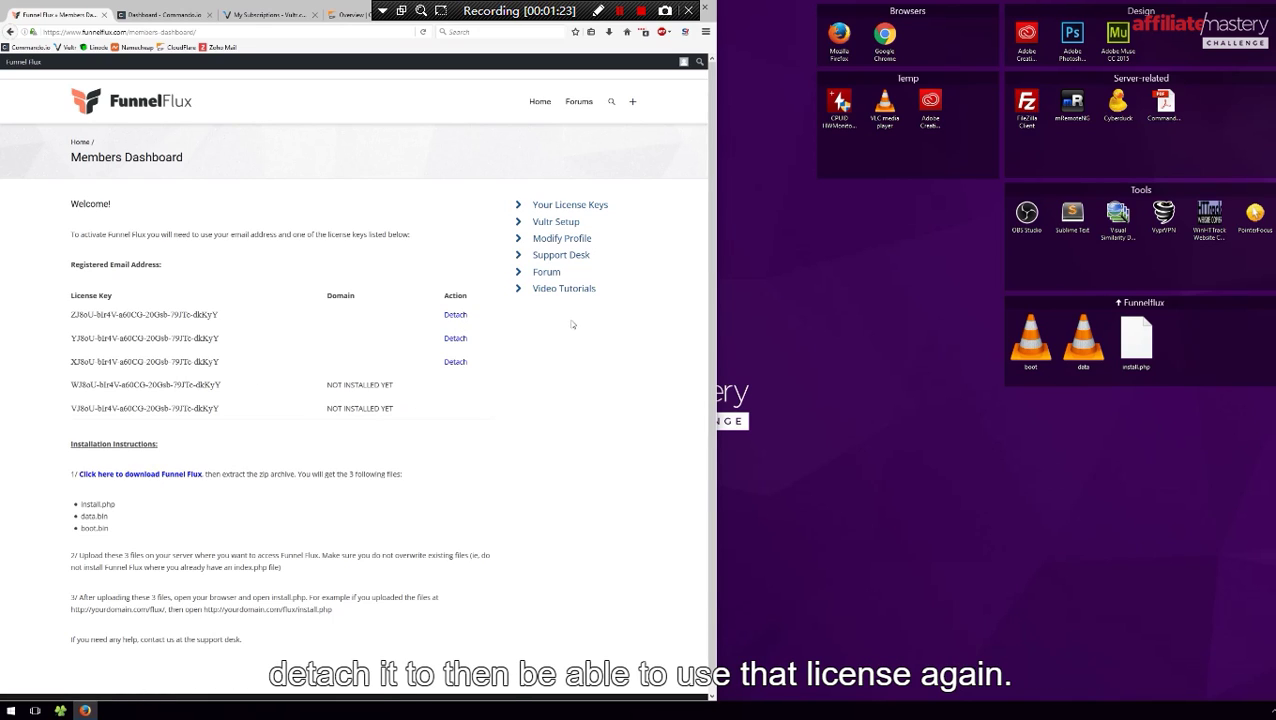
pyautogui.middleClick(547, 222)
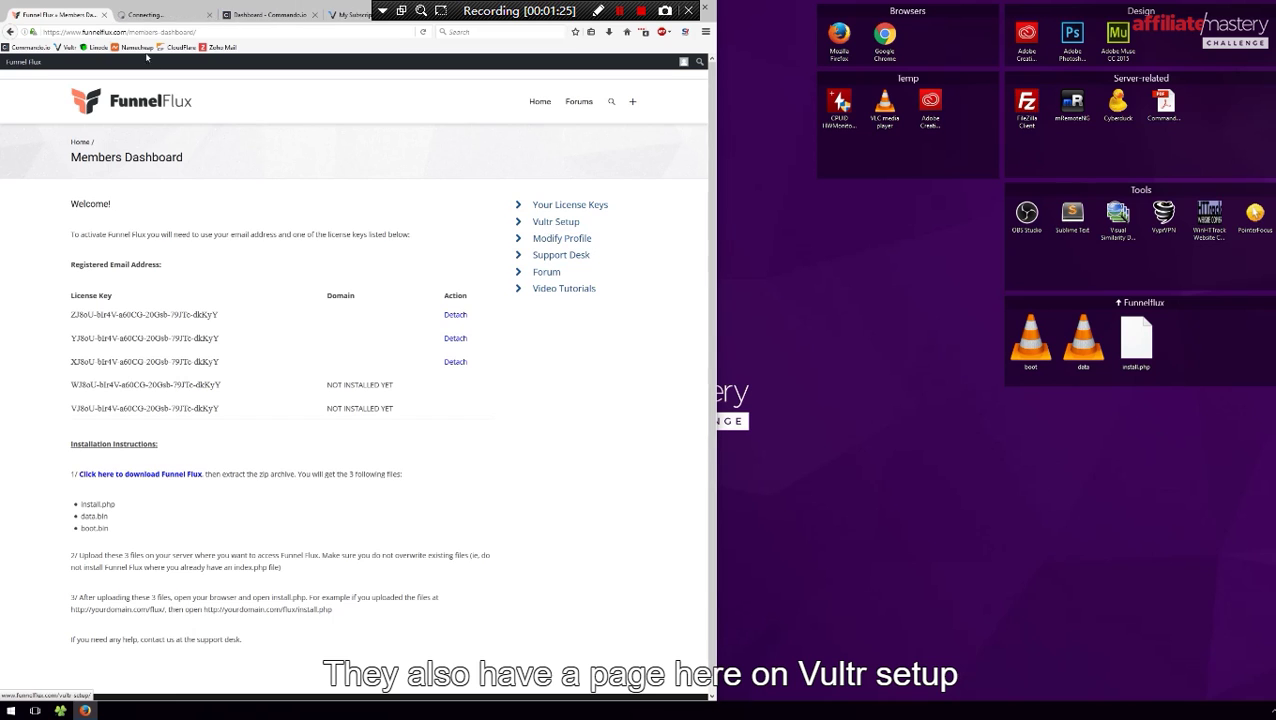
pyautogui.click(160, 14)
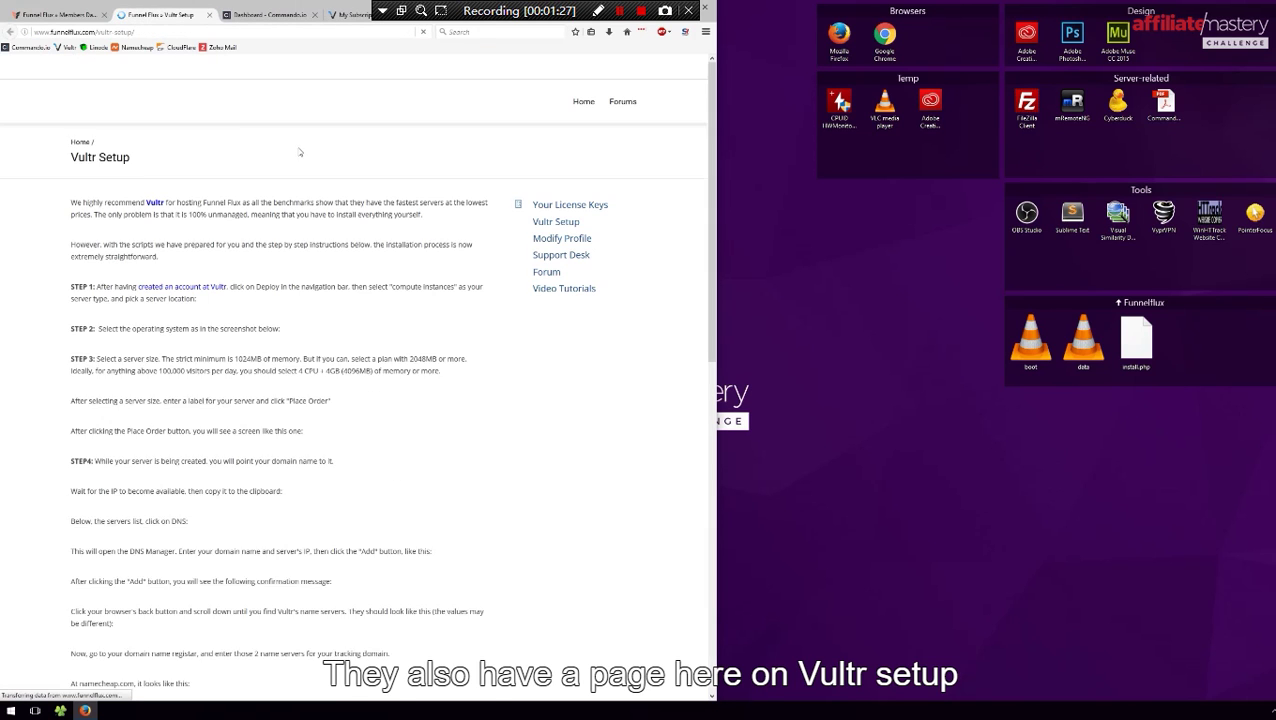
pyautogui.scroll(-8, 378, 242)
pyautogui.scroll(-15, 378, 242)
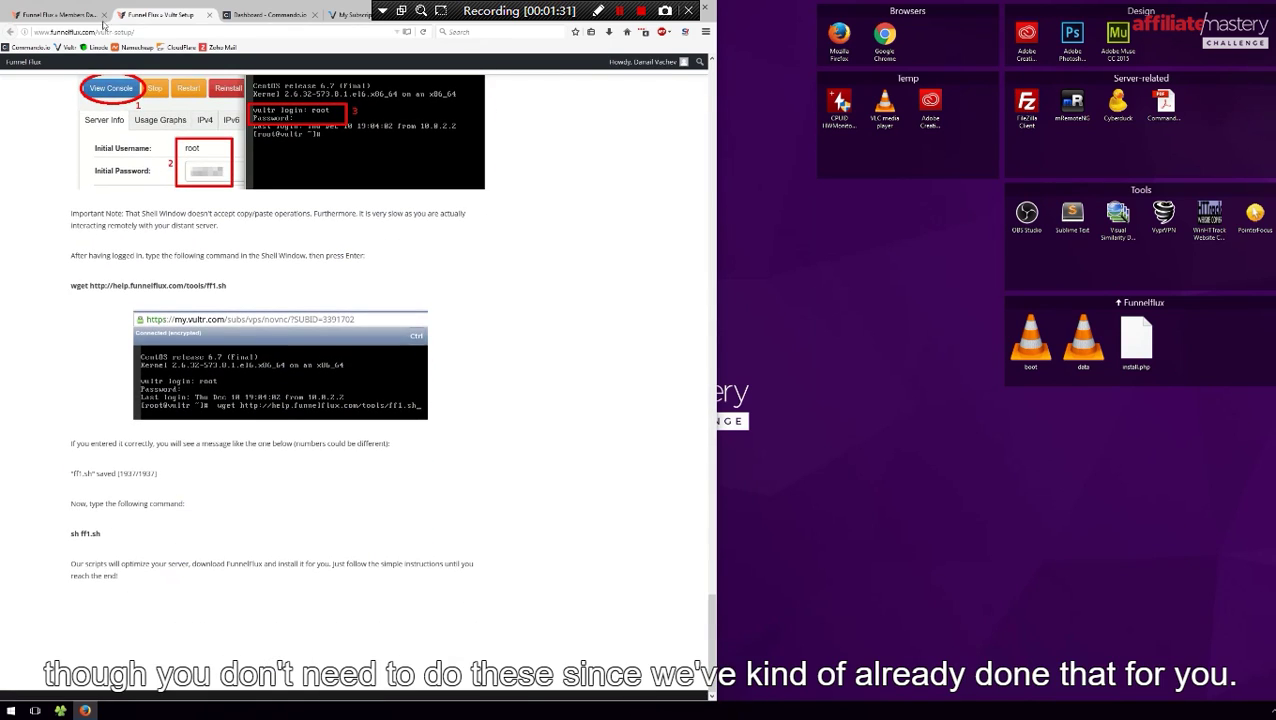
pyautogui.hotkey('ctrl', 'w')
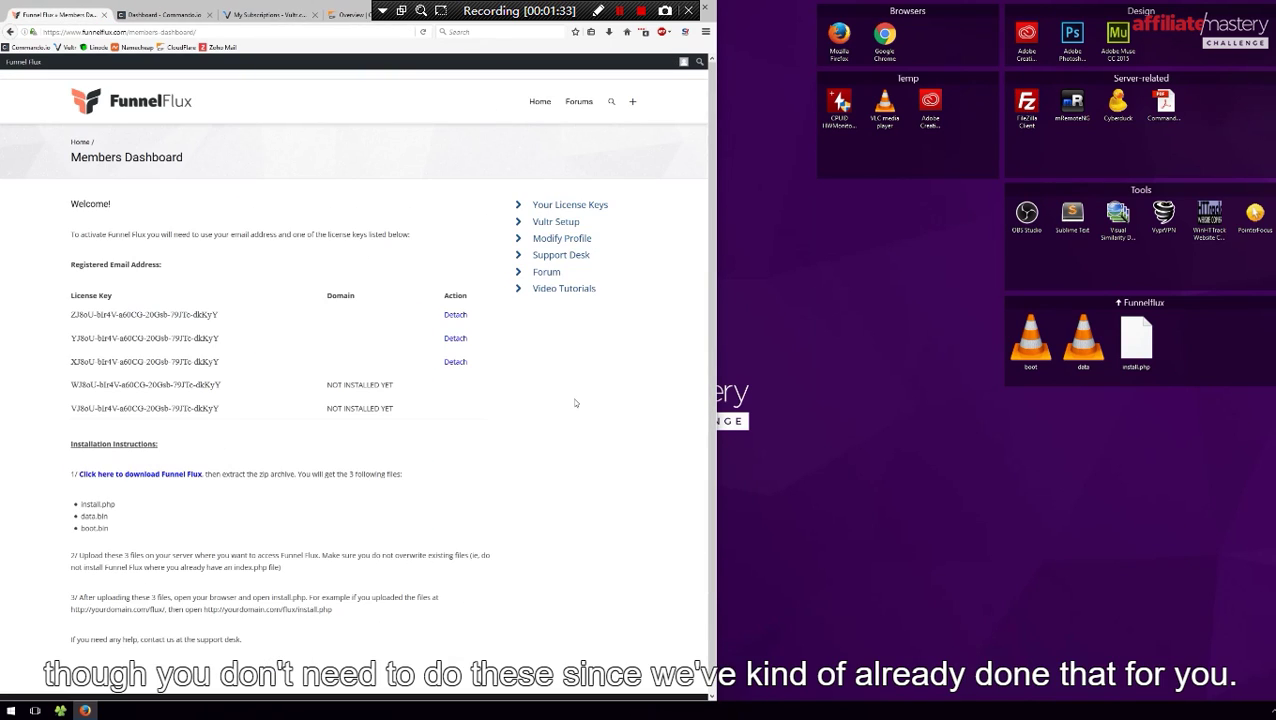
pyautogui.doubleClick(1026, 105)
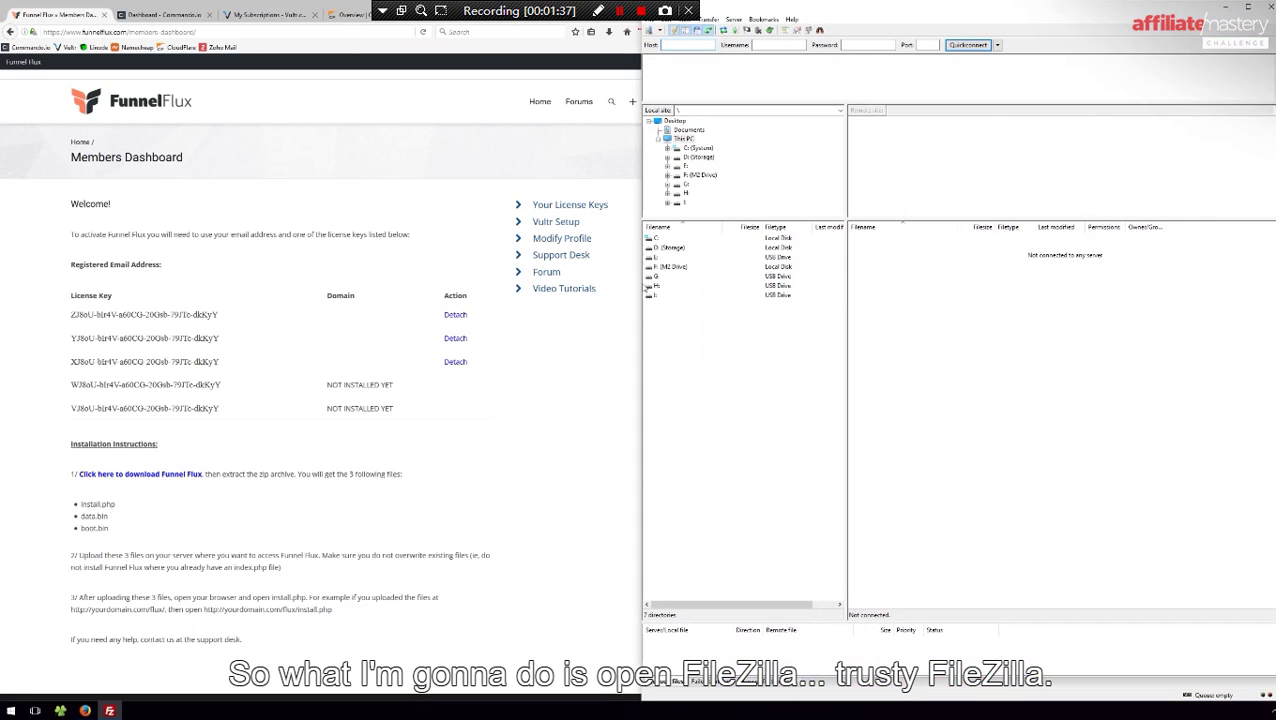
# Connect to the Vultr Test (SFTP) server and open trk.zenothewombat.site/public
pyautogui.moveTo(641, 285); pyautogui.dragTo(717, 284)
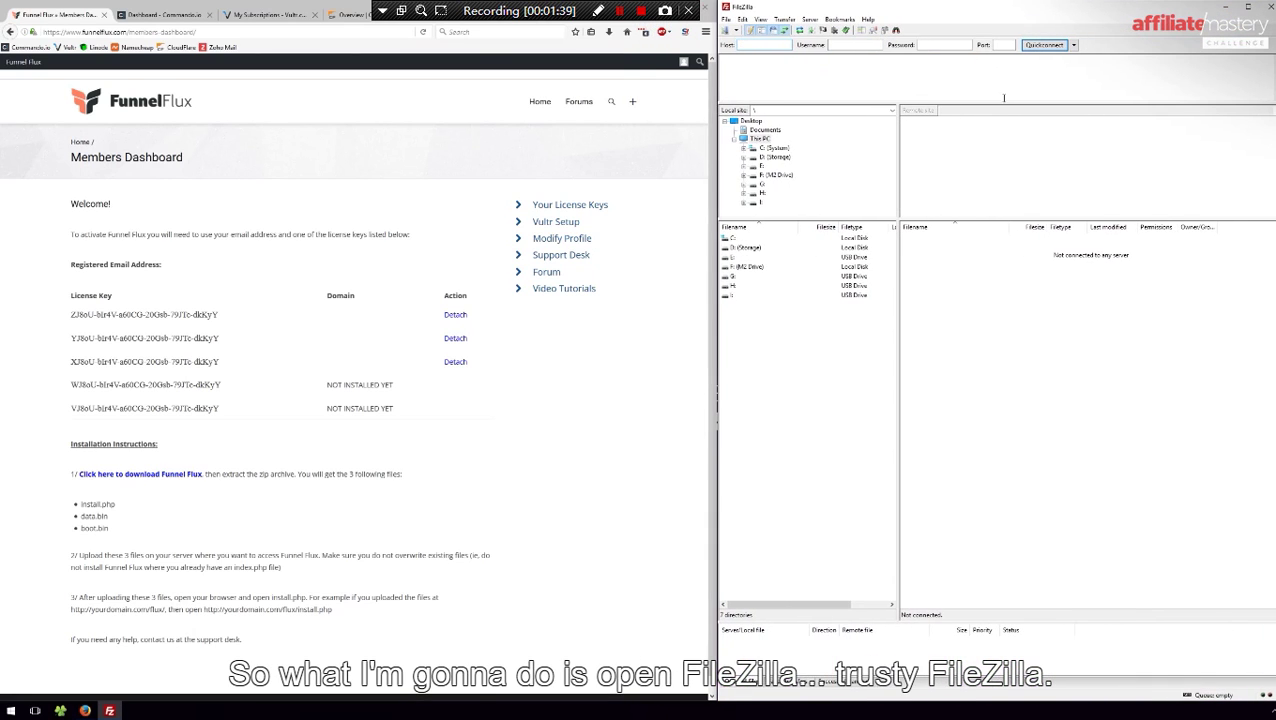
pyautogui.click(731, 30)
pyautogui.click(745, 53)
pyautogui.moveTo(1020, 10); pyautogui.dragTo(626, 12)
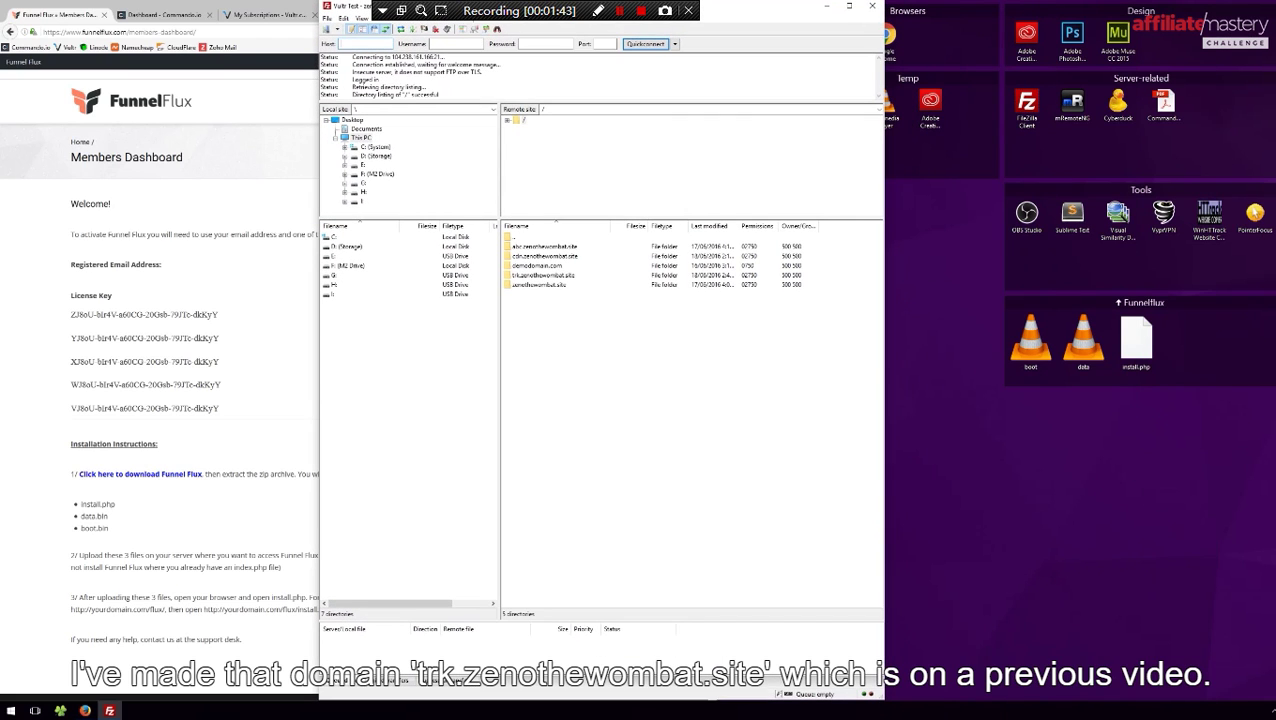
pyautogui.doubleClick(531, 277)
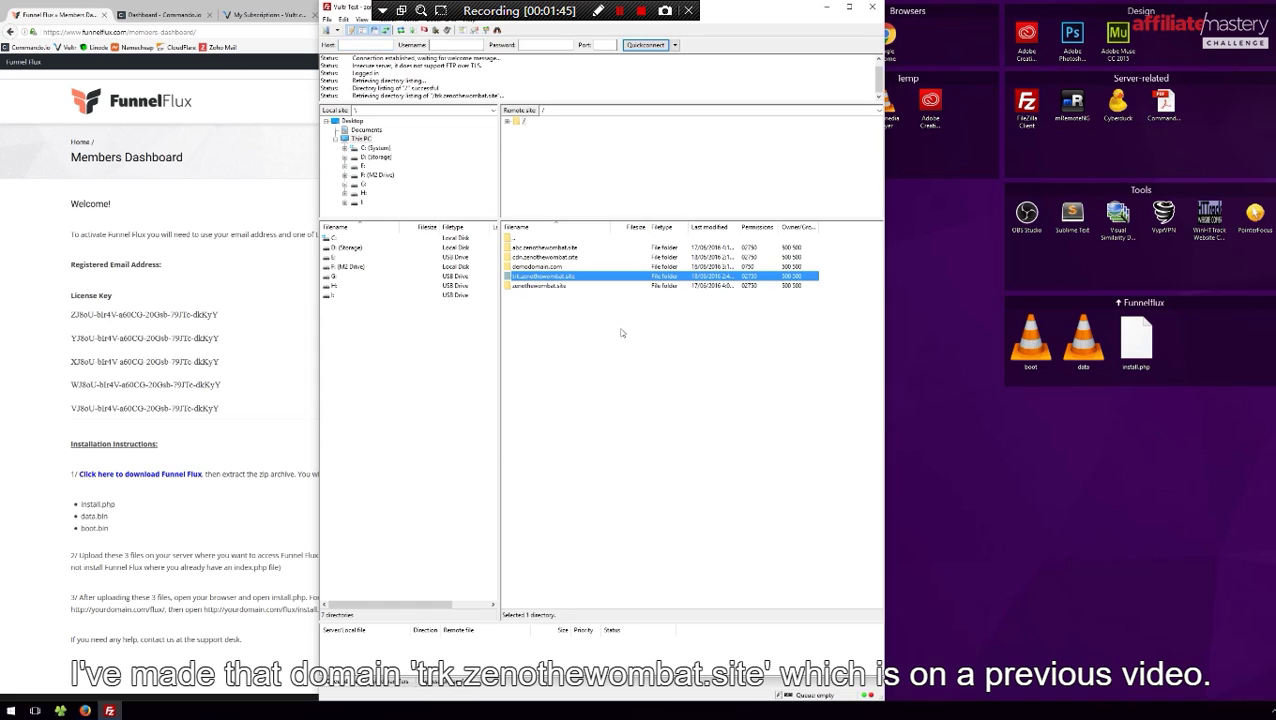
pyautogui.doubleClick(519, 277)
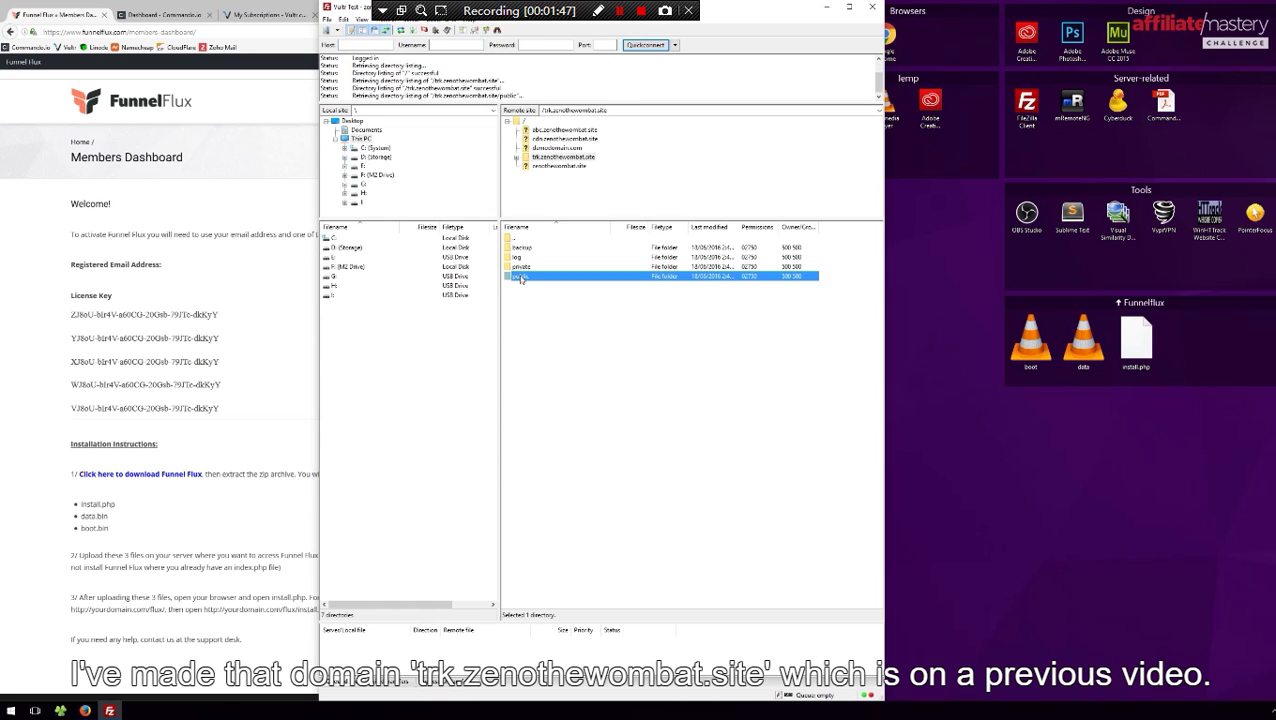
# Delete the nine existing files and upload boot.bin, data.bin and install.php
pyautogui.moveTo(607, 329); pyautogui.dragTo(529, 252)
pyautogui.press('Delete')
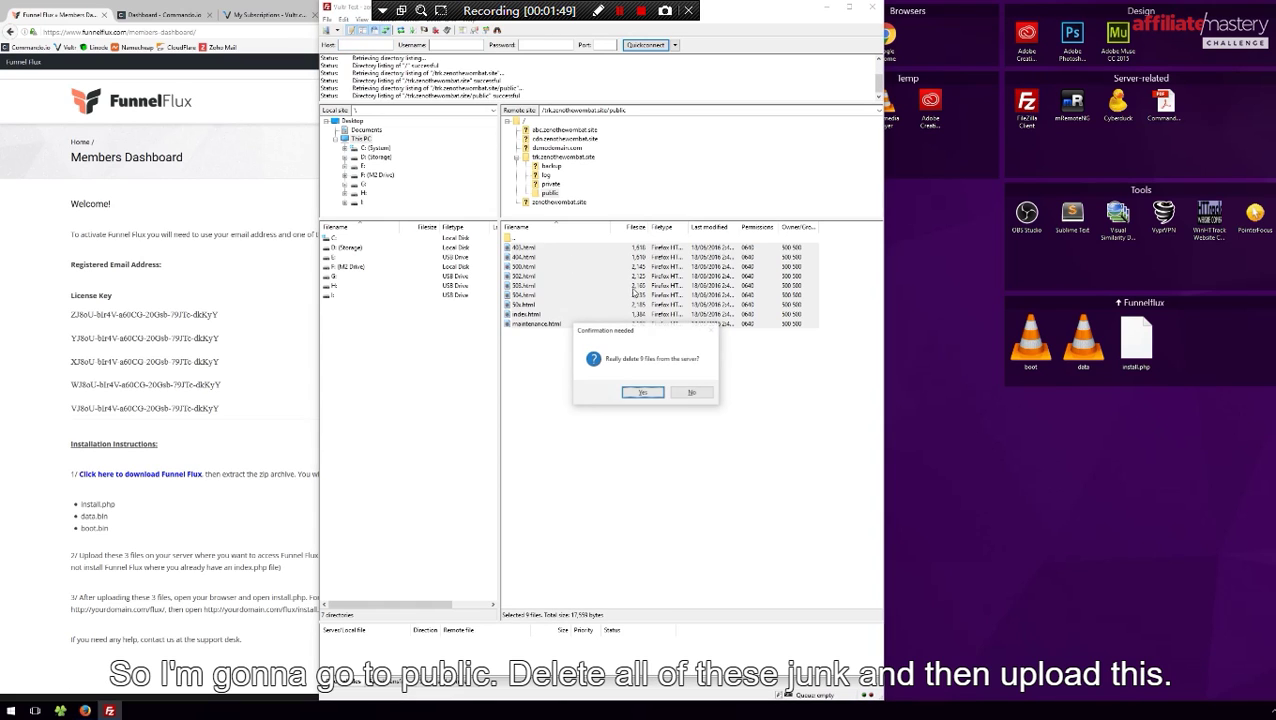
pyautogui.click(649, 392)
pyautogui.moveTo(1196, 370); pyautogui.dragTo(621, 356)
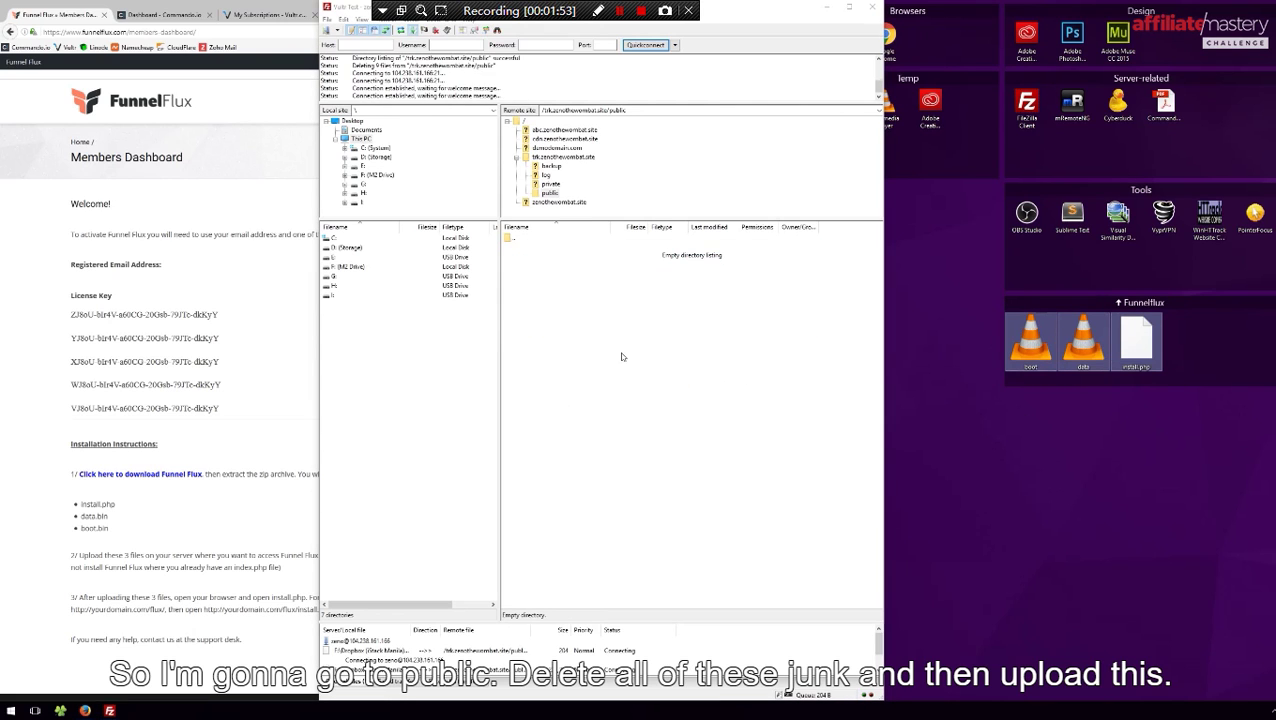
pyautogui.moveTo(594, 14); pyautogui.dragTo(991, 13)
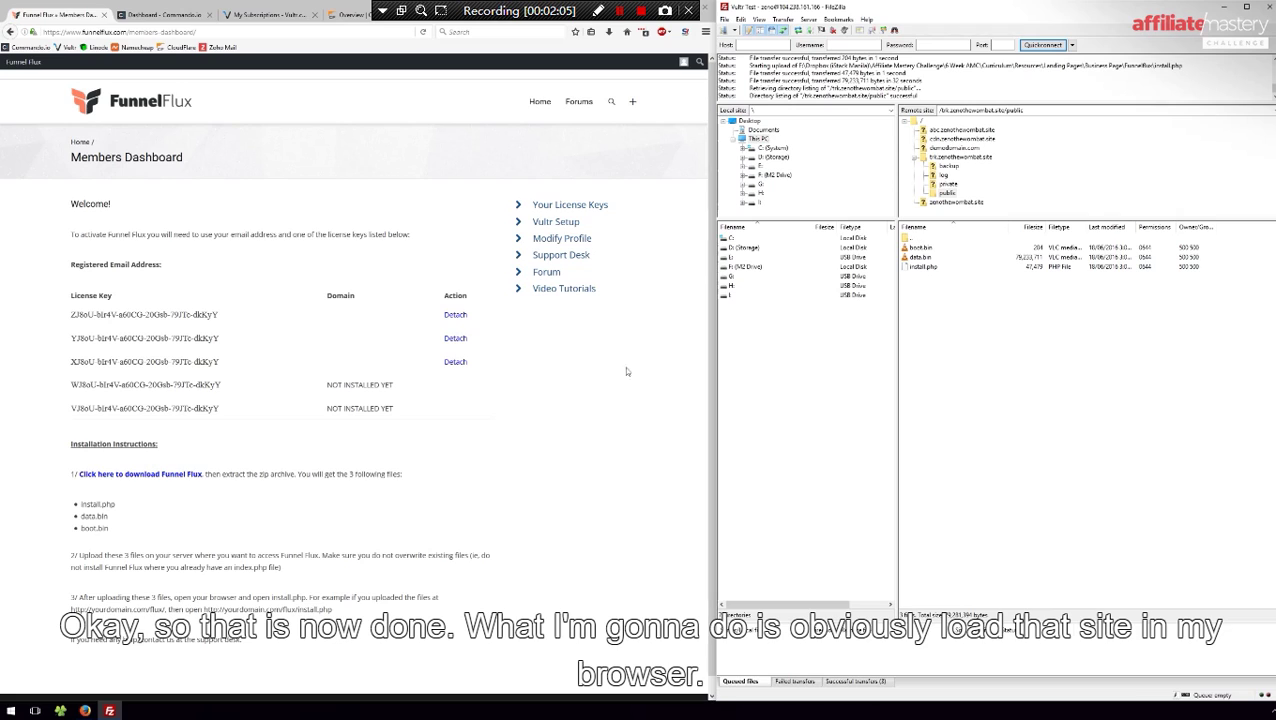
# Load trk.zenothewombat.site in a new browser tab
pyautogui.hotkey('ctrl', 't')
pyautogui.write('tr')
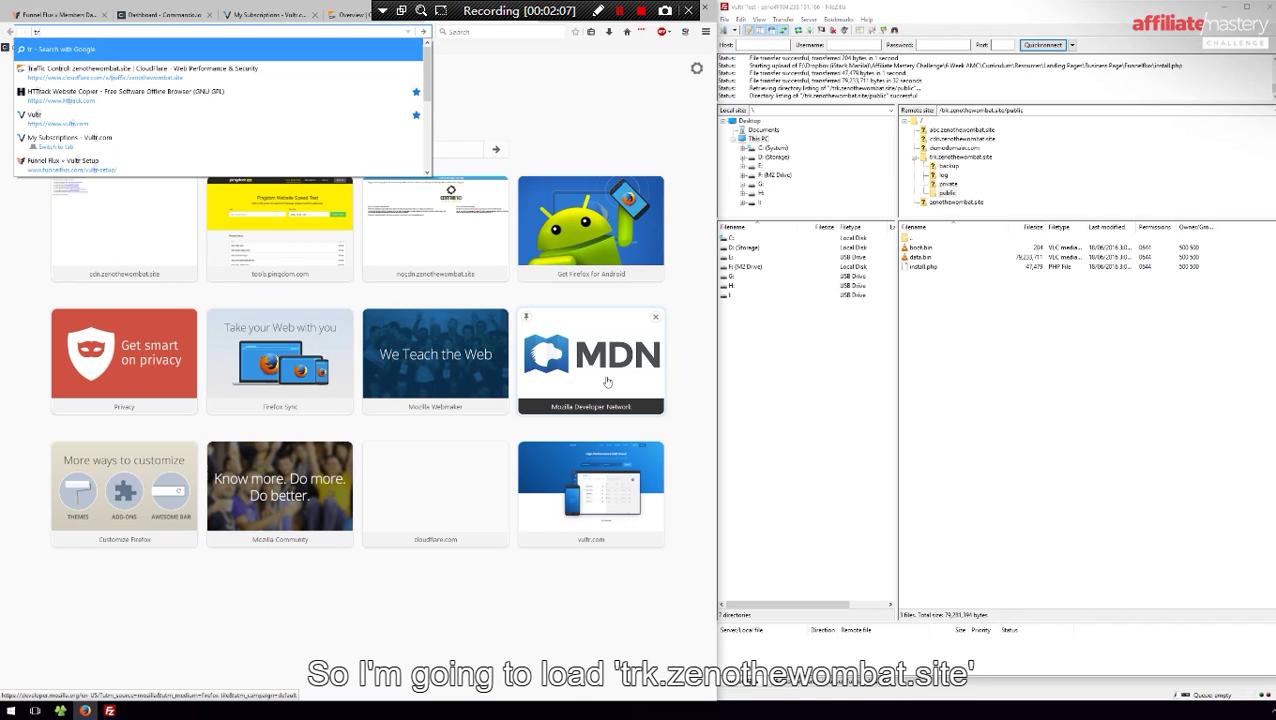
pyautogui.write('k.zenothewoma')
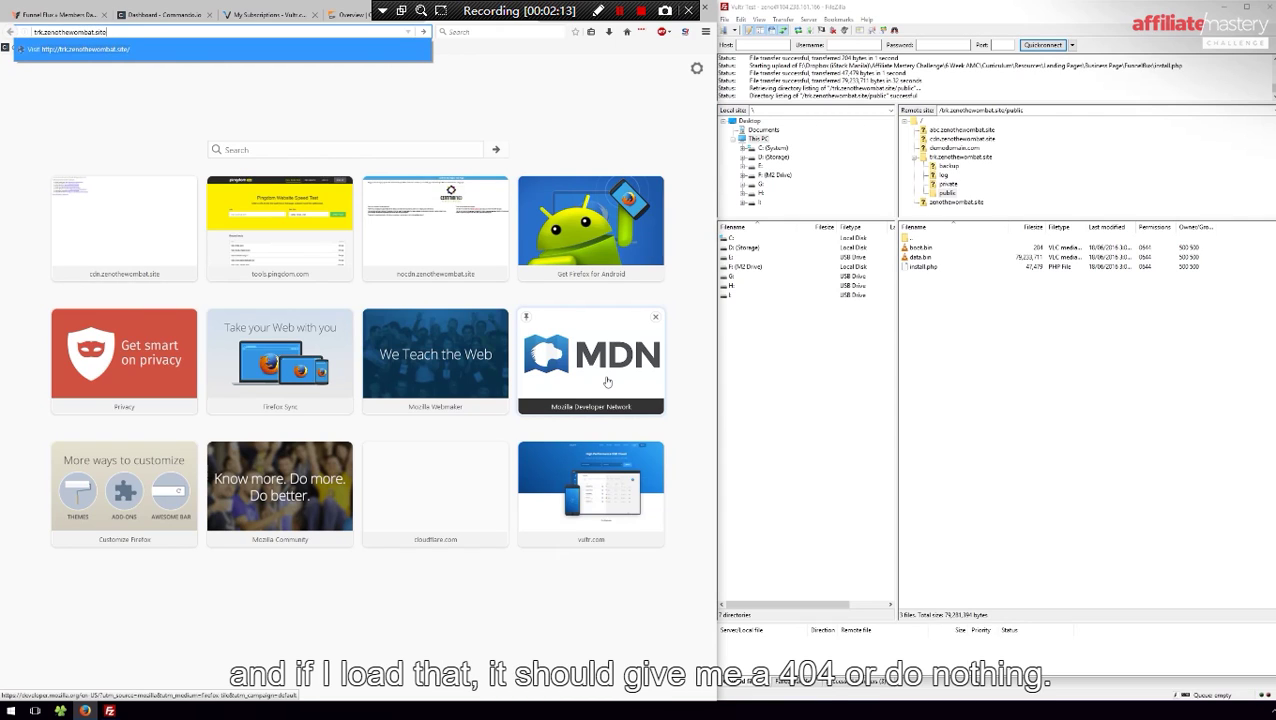
pyautogui.press('Return')
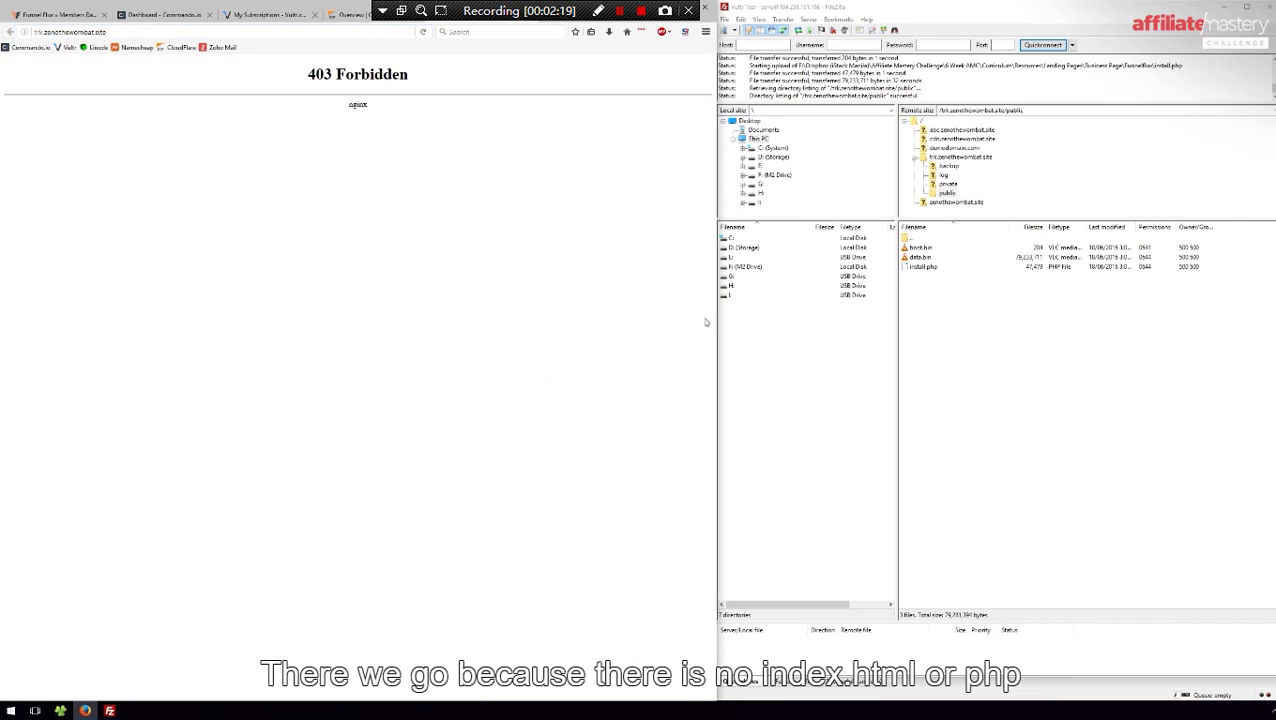
# Append /install.php to the site address to load the installer
pyautogui.click(178, 32)
pyautogui.click(178, 32)
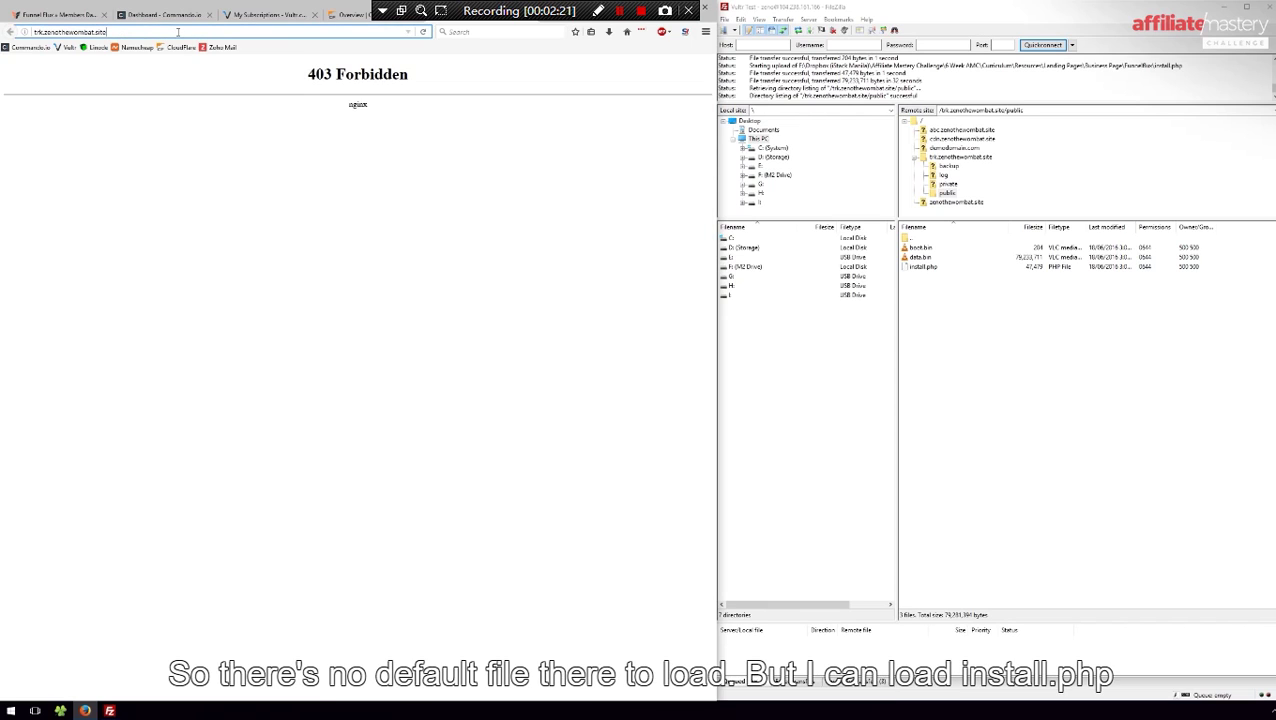
pyautogui.write('/')
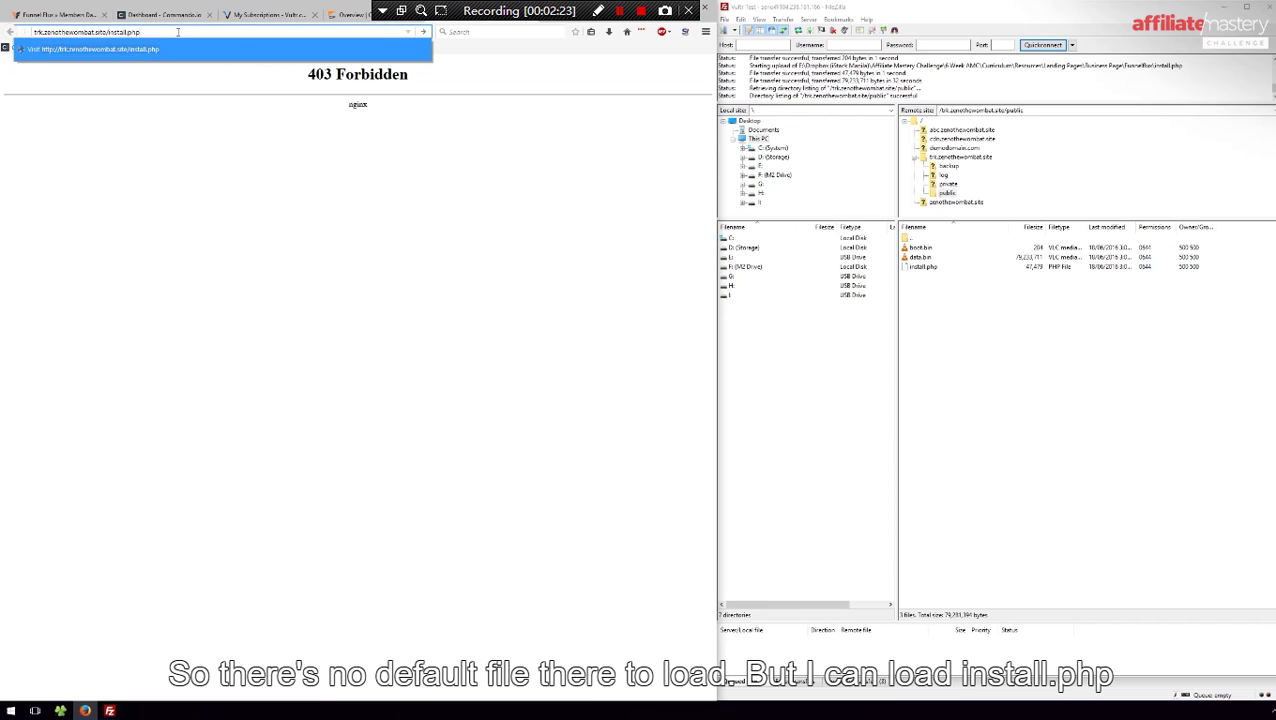
pyautogui.write('install.php')
pyautogui.press('Return')
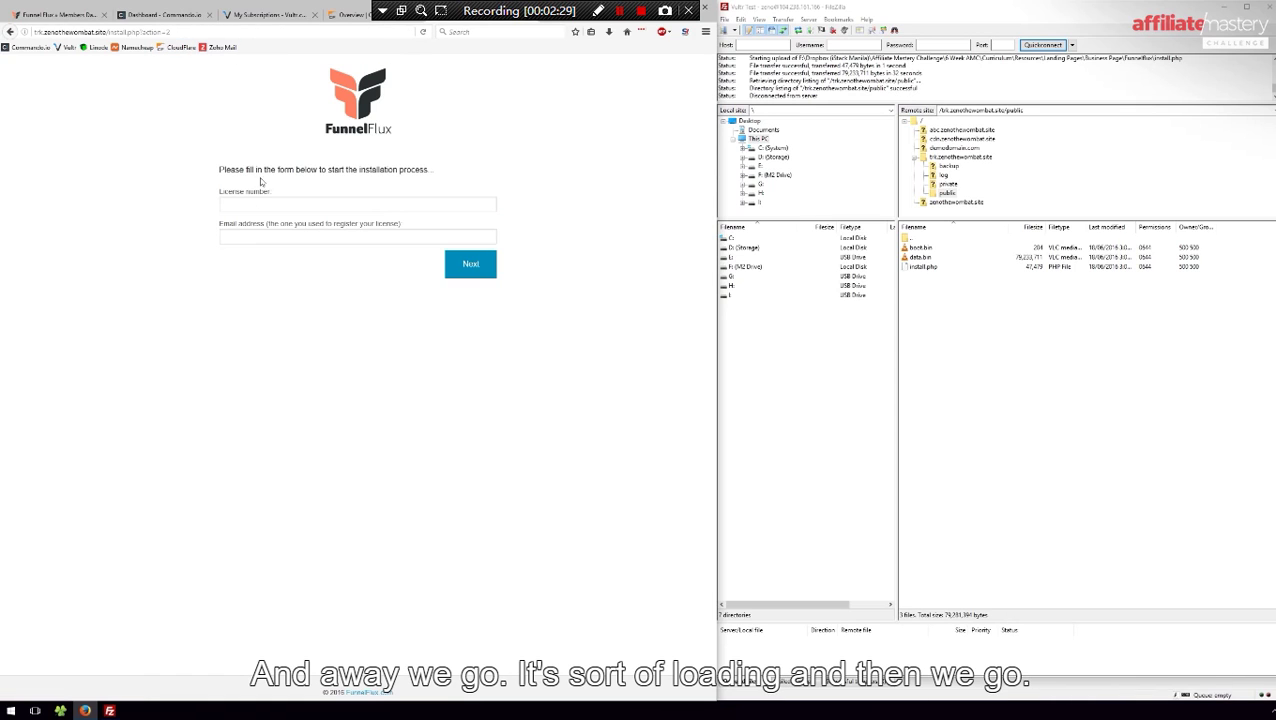
# Copy an unused license key from the members dashboard into the License number field
pyautogui.click(58, 16)
pyautogui.moveTo(245, 384); pyautogui.dragTo(70, 386)
pyautogui.hotkey('ctrl', 'c')
pyautogui.click(461, 22)
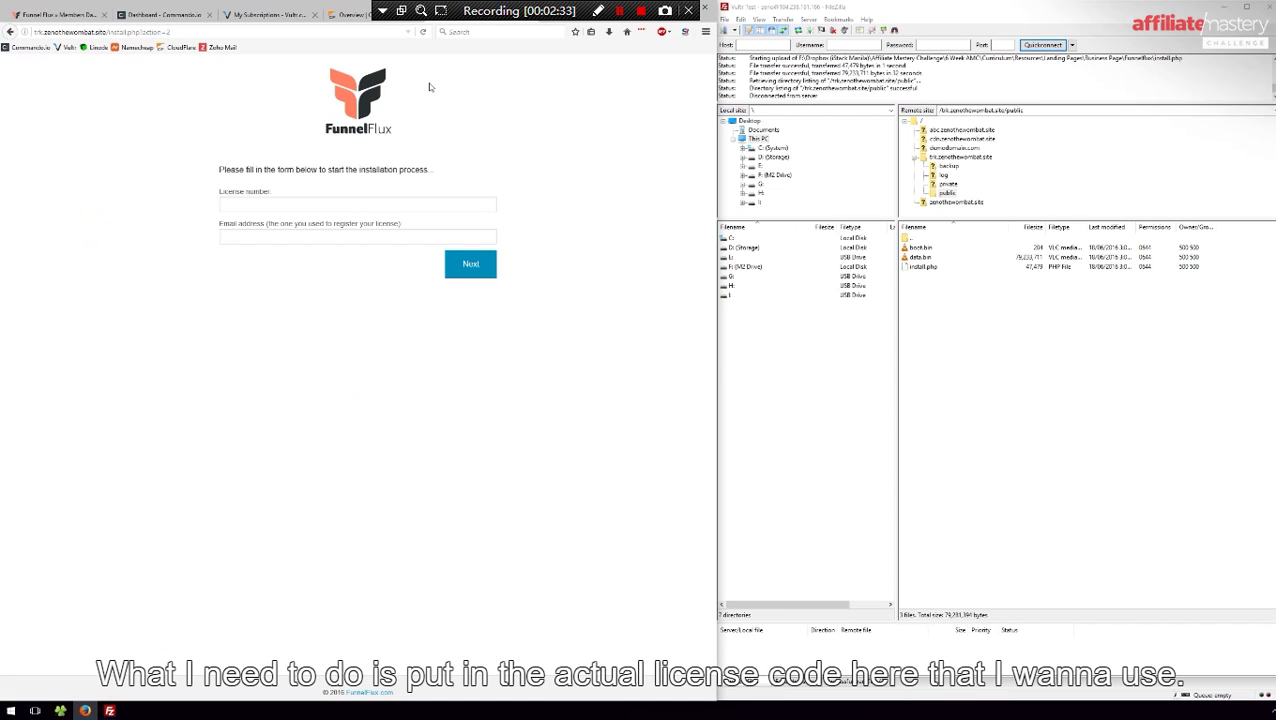
pyautogui.click(293, 204)
pyautogui.hotkey('ctrl', 'v')
pyautogui.click(334, 235)
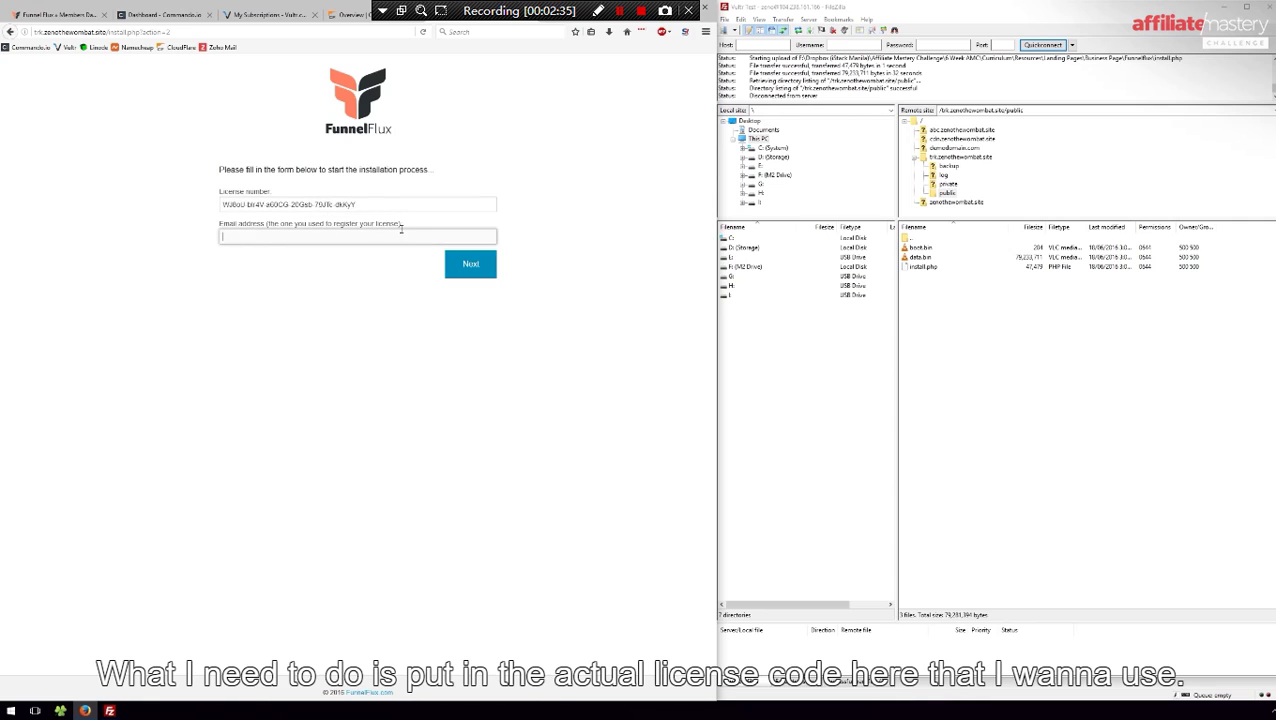
pyautogui.moveTo(404, 228); pyautogui.dragTo(185, 226)
pyautogui.click(275, 259)
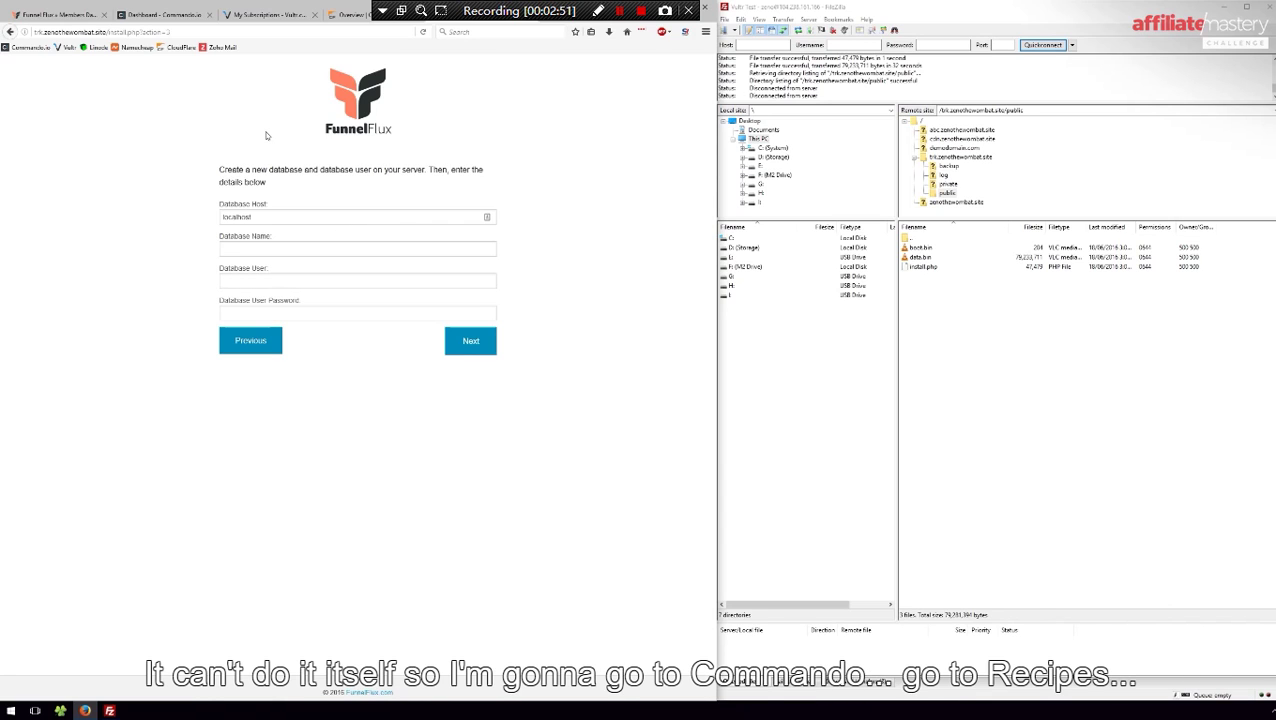
# Open Commando.io's recipe list and try the filters 'dat', 'add', 'crea' and 'db'
pyautogui.click(163, 15)
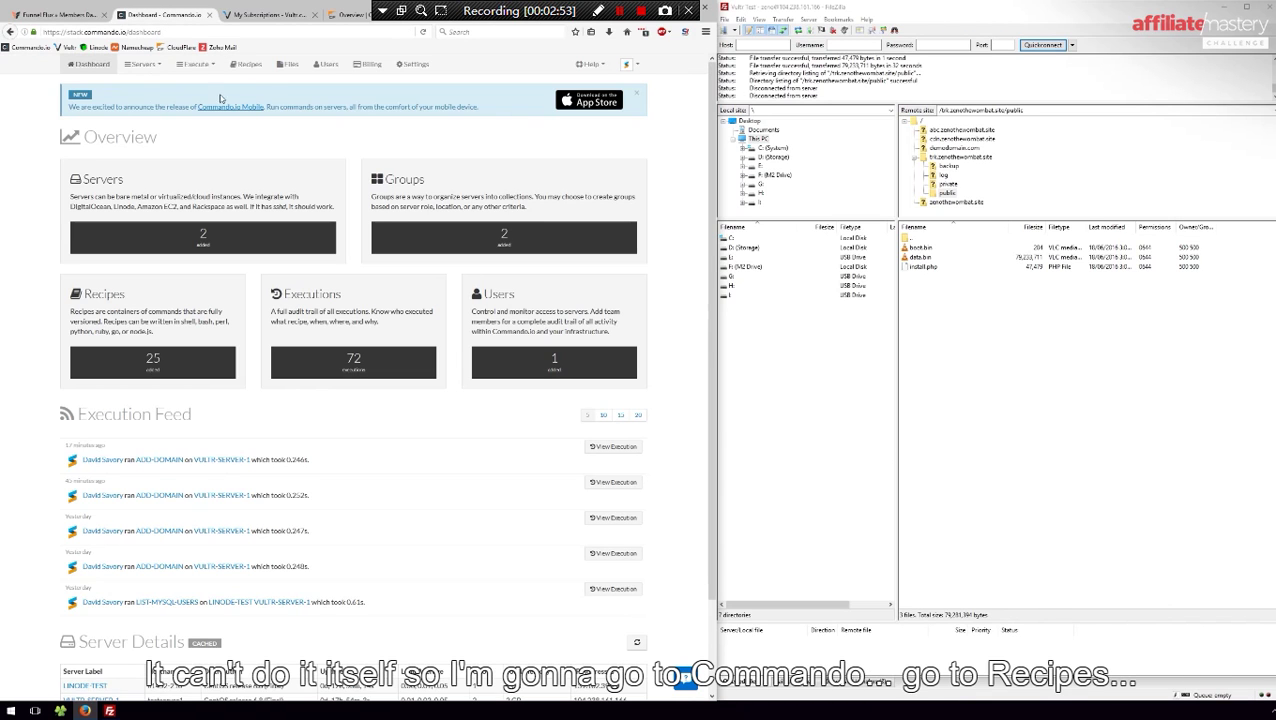
pyautogui.click(240, 69)
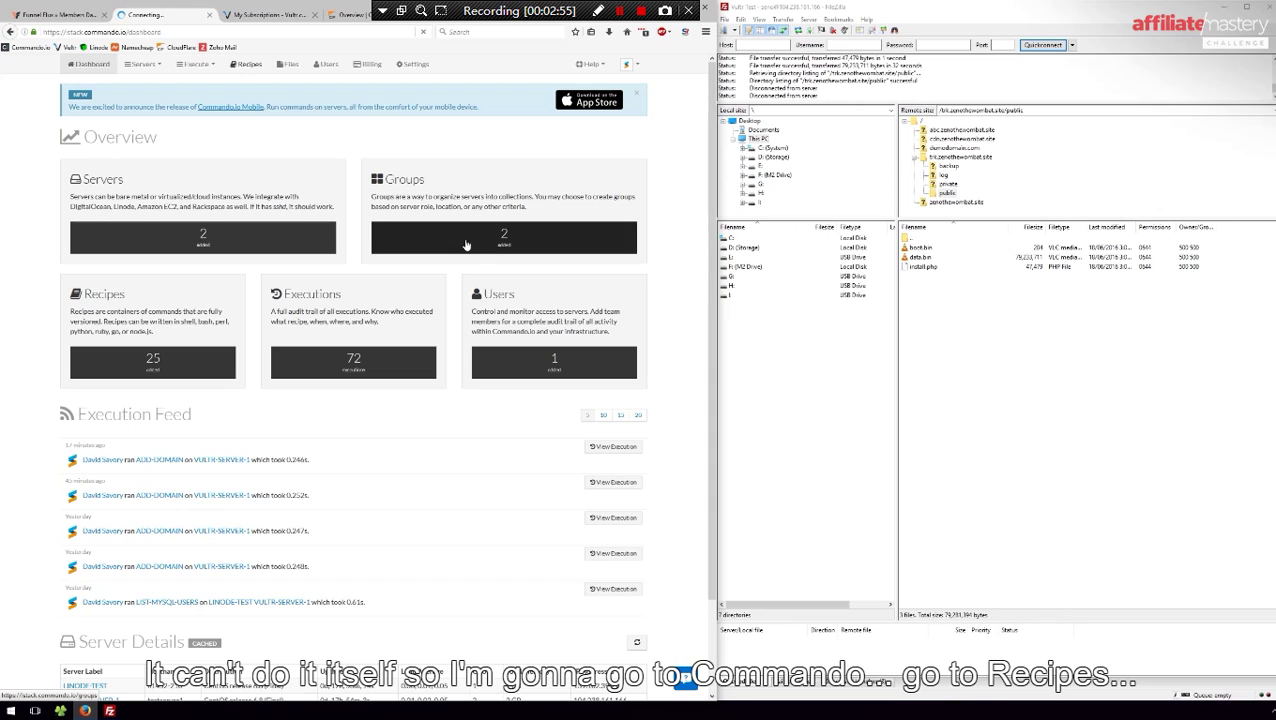
pyautogui.click(538, 194)
pyautogui.write('da')
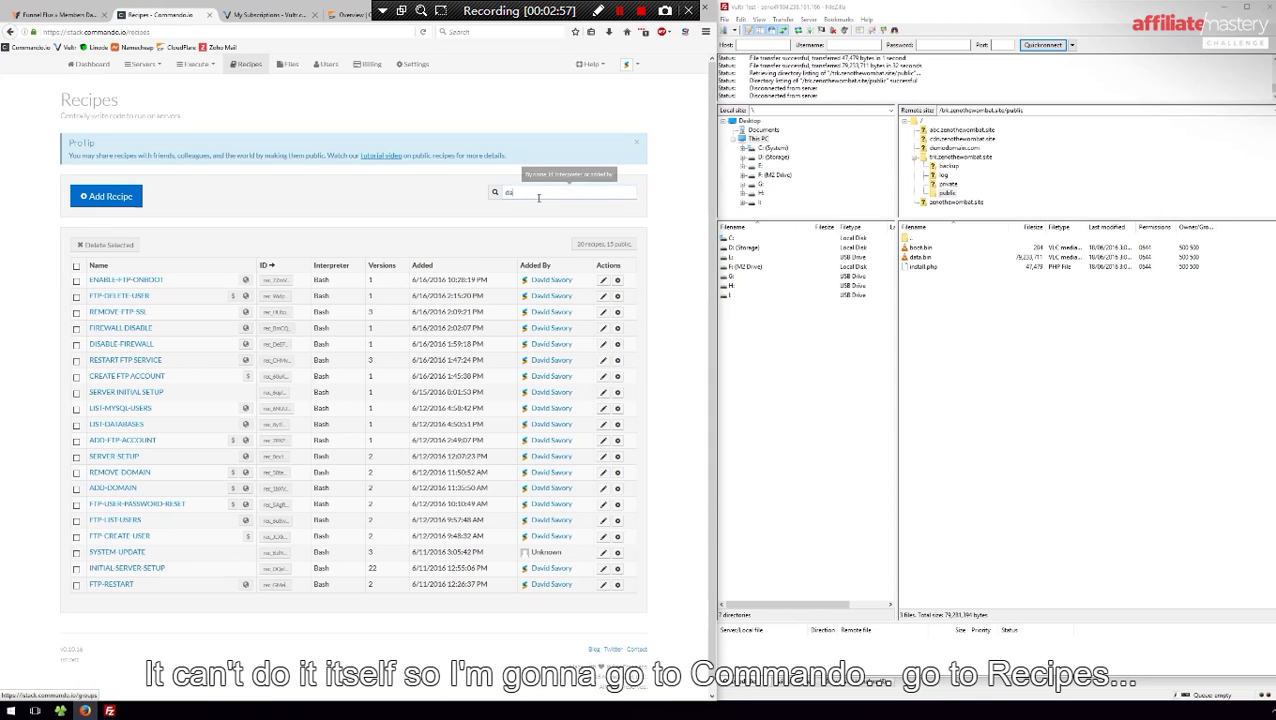
pyautogui.write('t')
pyautogui.press('BackSpace')
pyautogui.press('BackSpace')
pyautogui.write('b')
pyautogui.press('BackSpace')
pyautogui.press('BackSpace')
pyautogui.write('add')
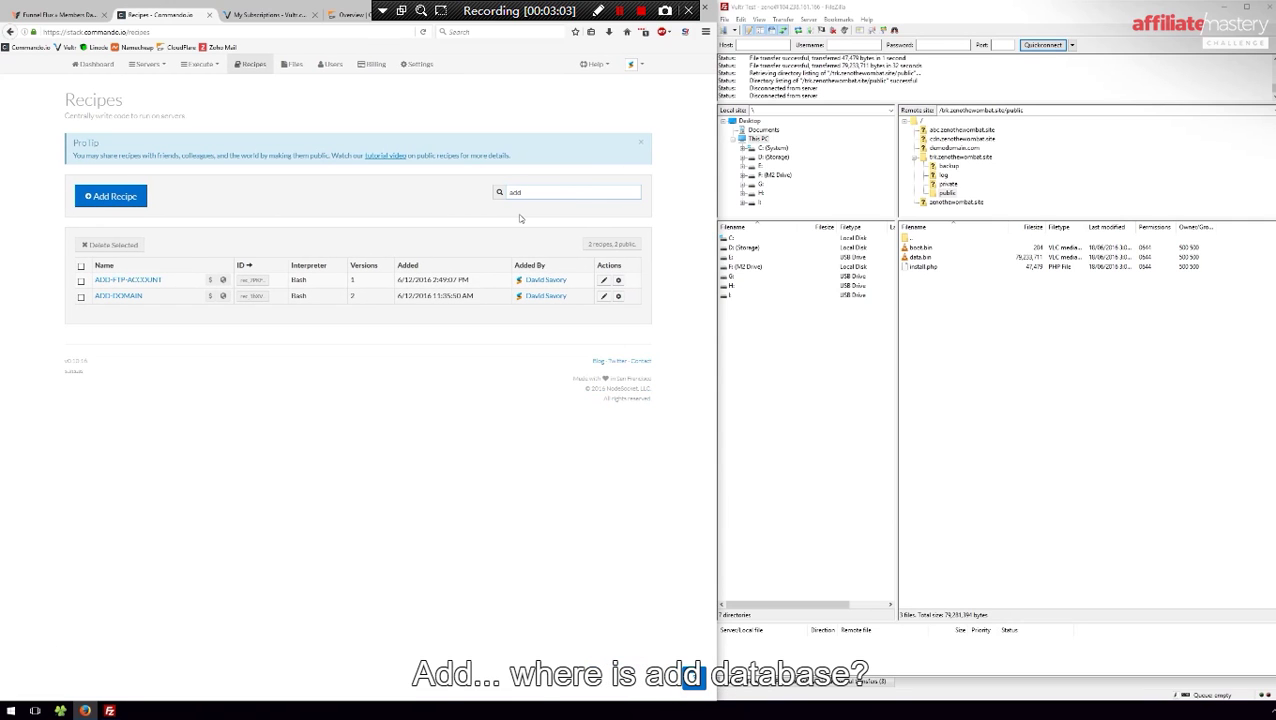
pyautogui.press('BackSpace')
pyautogui.press('BackSpace')
pyautogui.press('BackSpace')
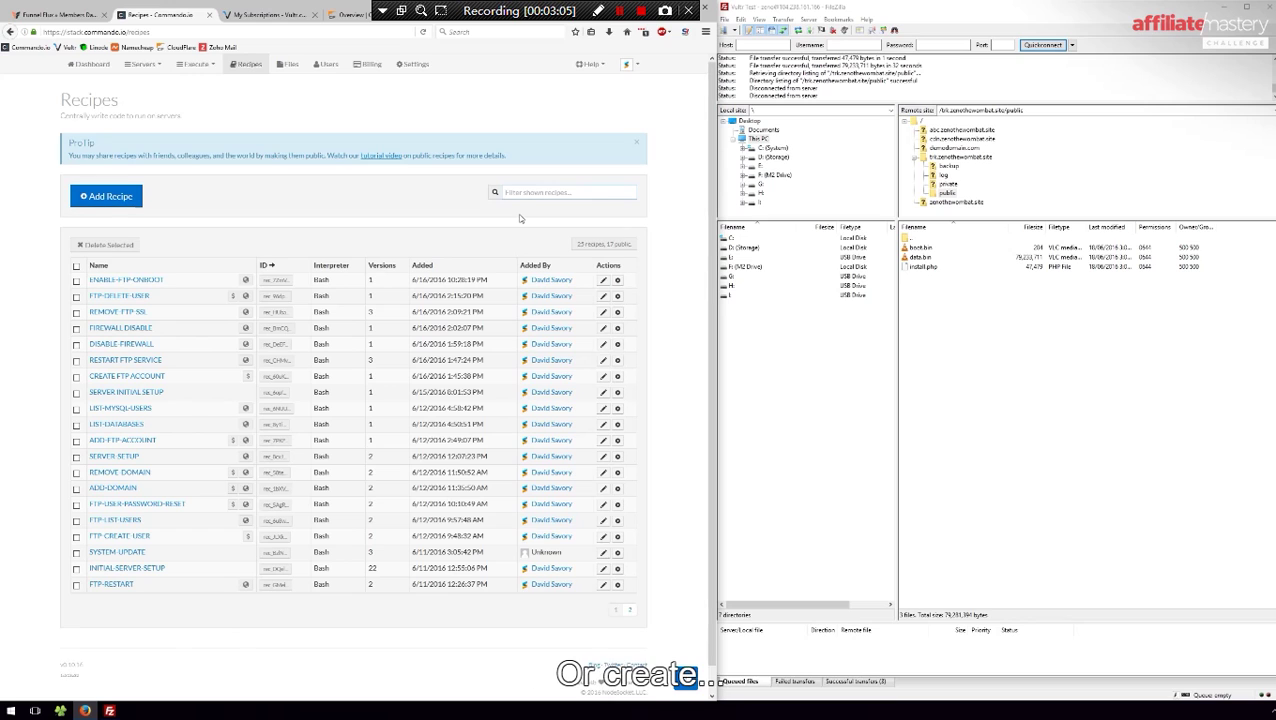
pyautogui.write('crea')
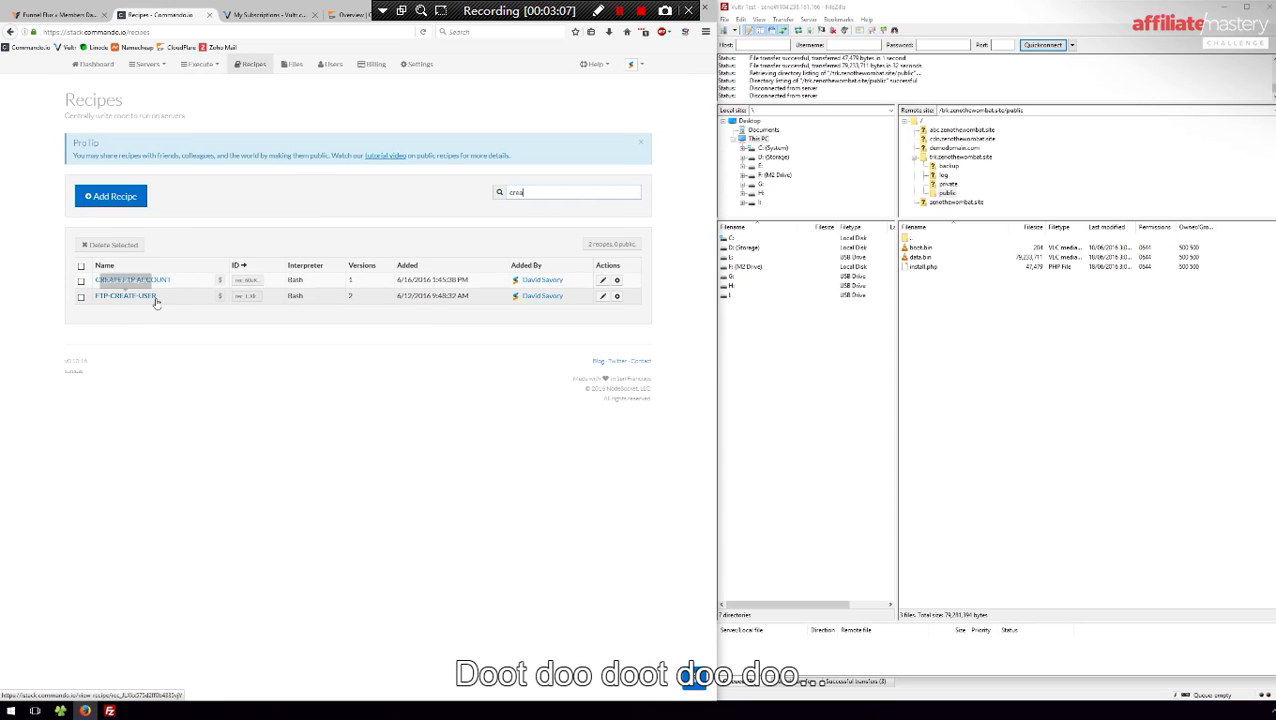
pyautogui.press('BackSpace')
pyautogui.press('BackSpace')
pyautogui.press('BackSpace')
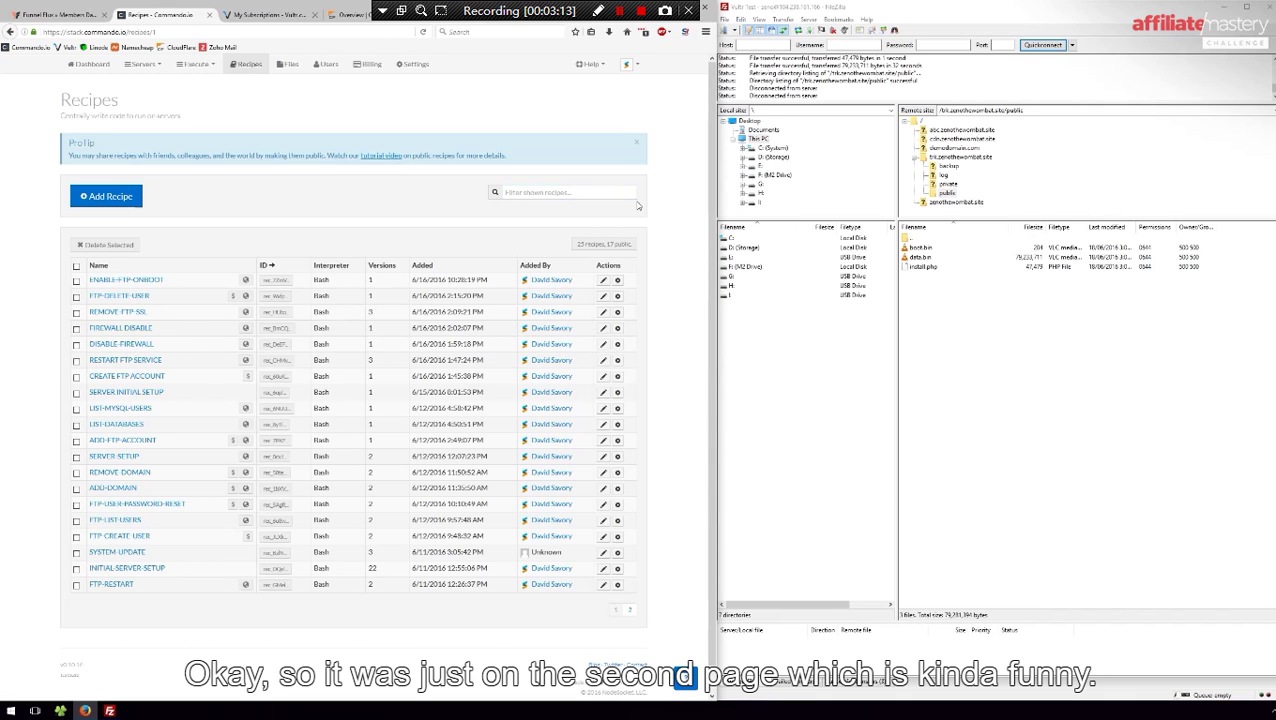
pyautogui.write('db')
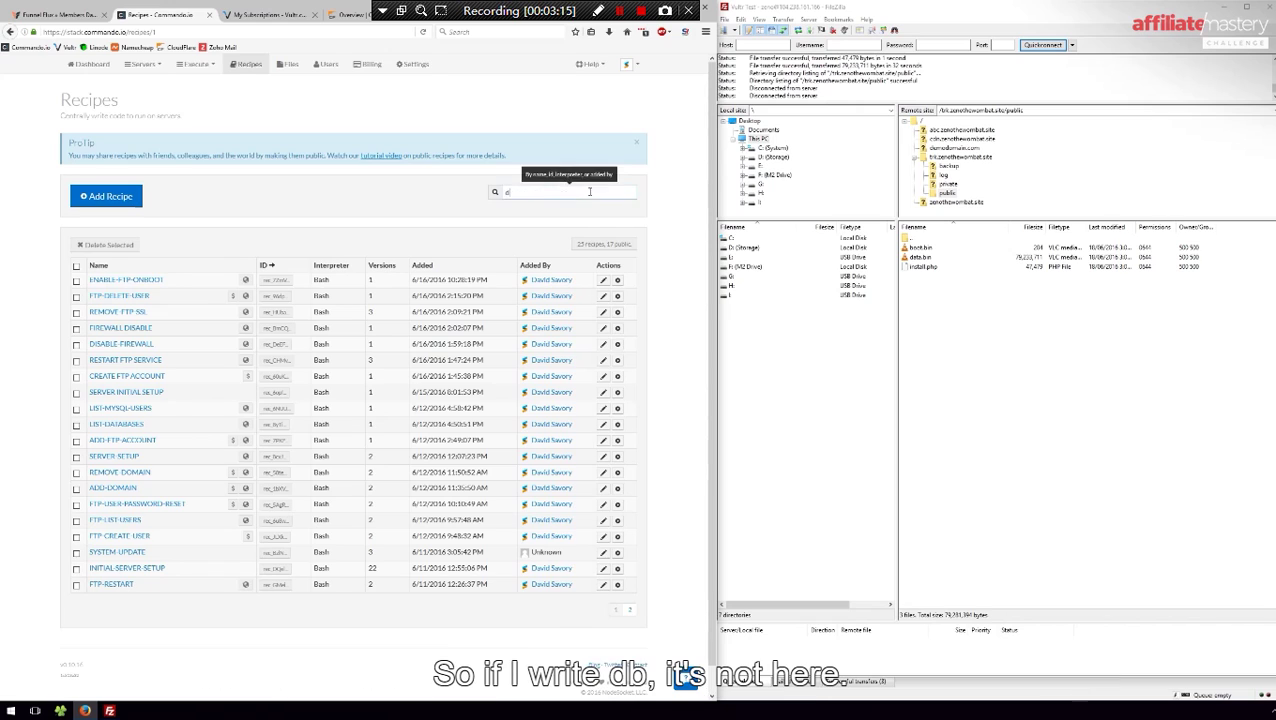
pyautogui.press('BackSpace')
pyautogui.press('BackSpace')
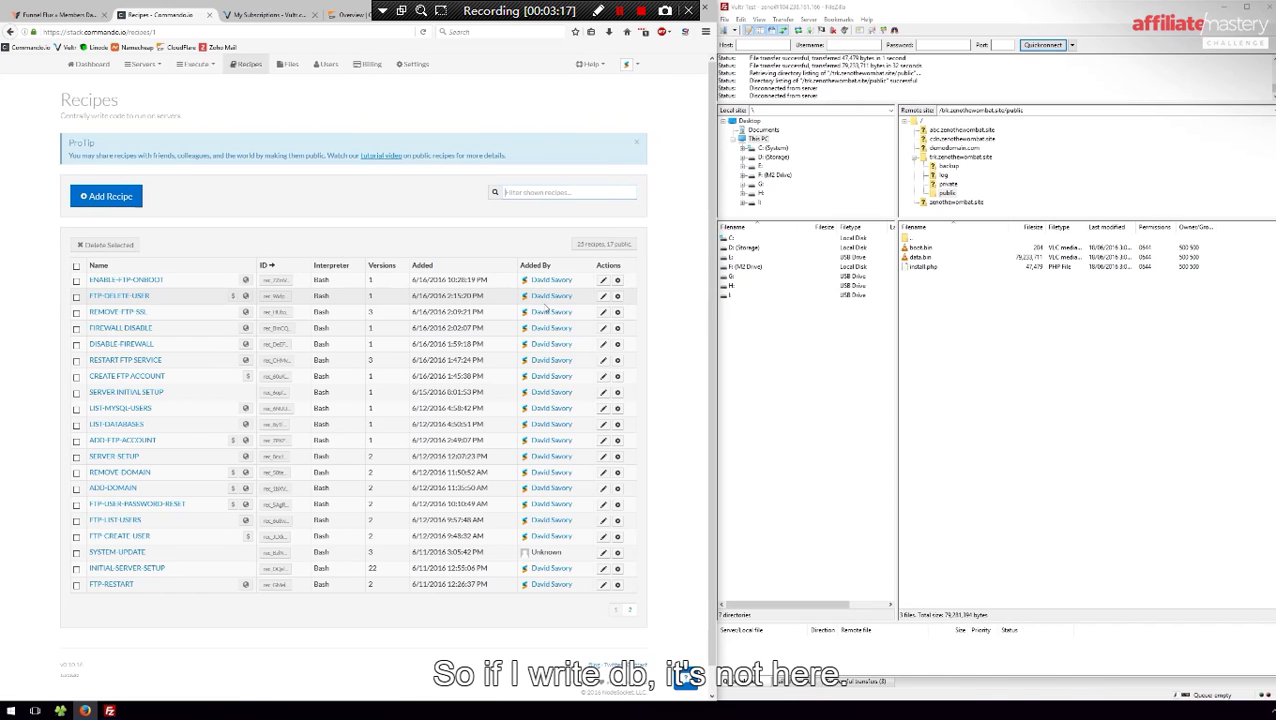
# On recipe page 2, filter by 'db' and open DB_CREATE for execution
pyautogui.click(629, 609)
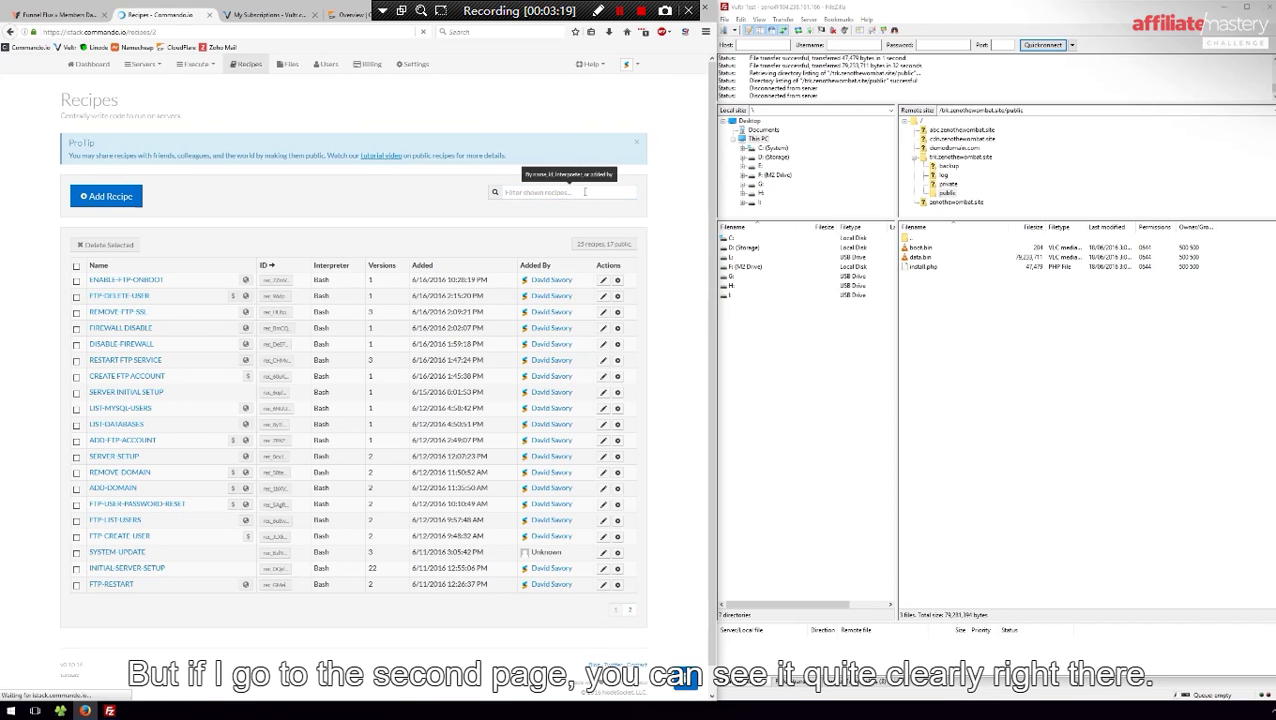
pyautogui.click(604, 196)
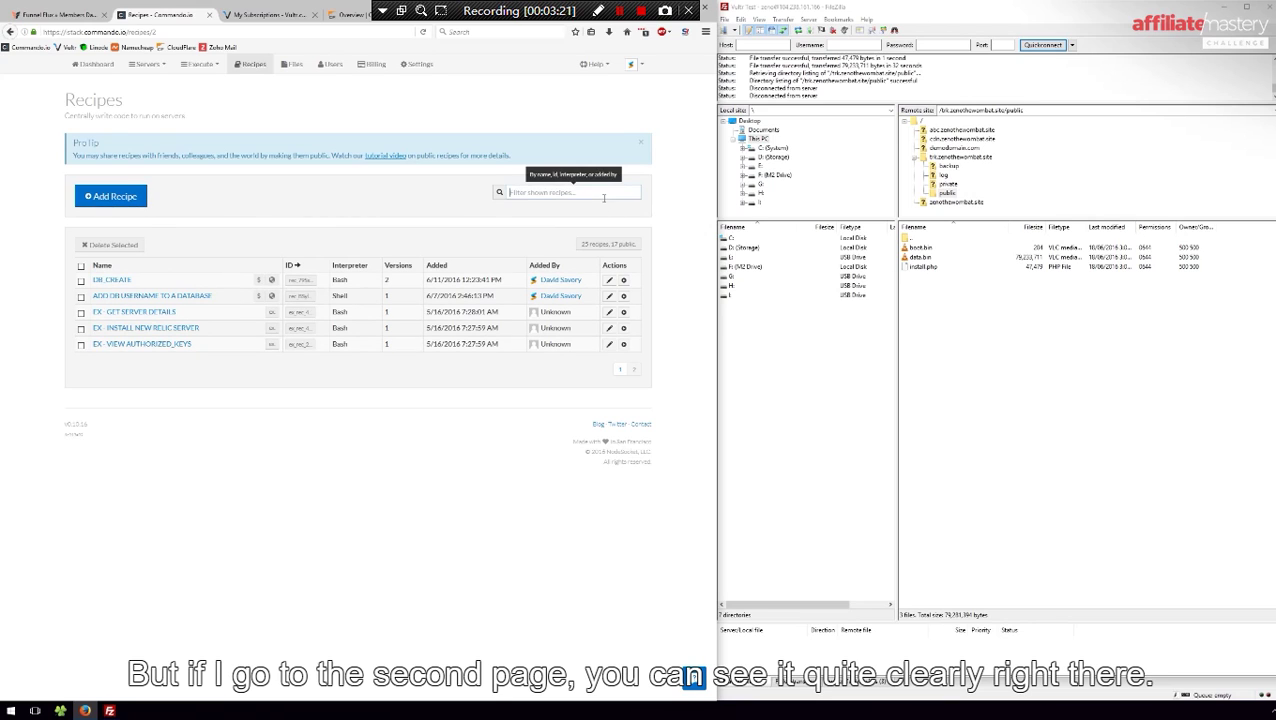
pyautogui.write('db')
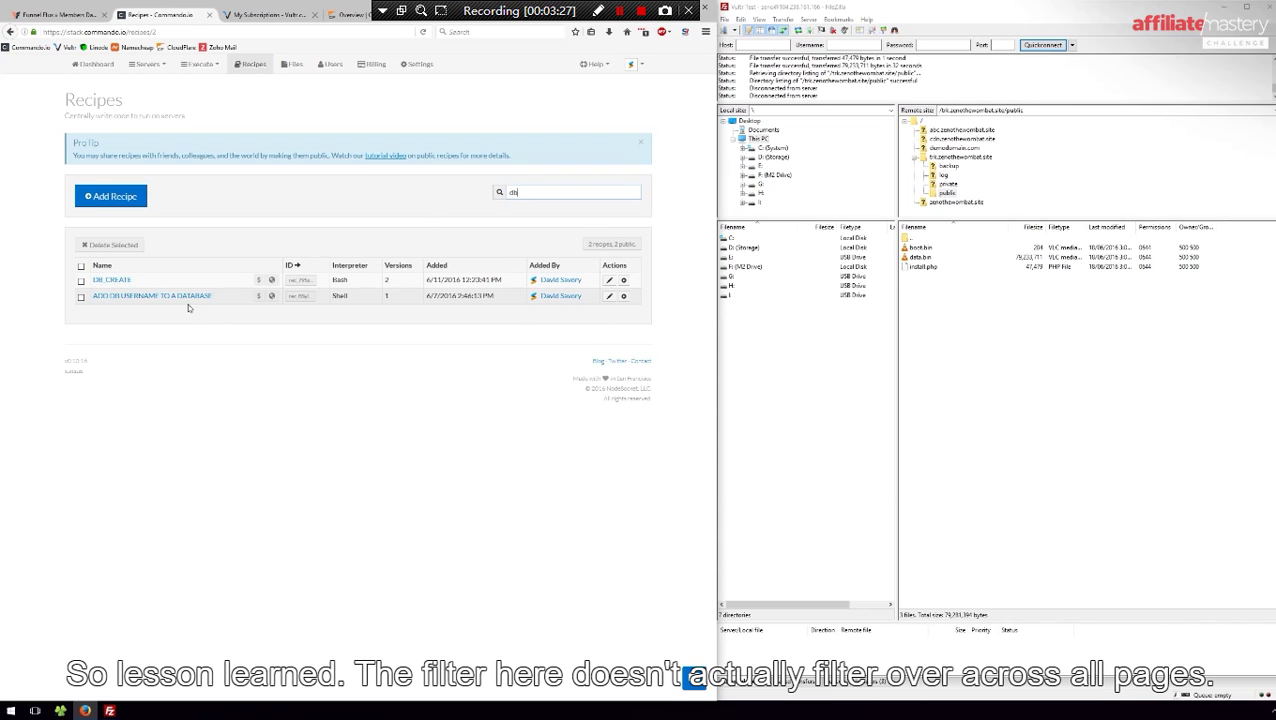
pyautogui.click(623, 280)
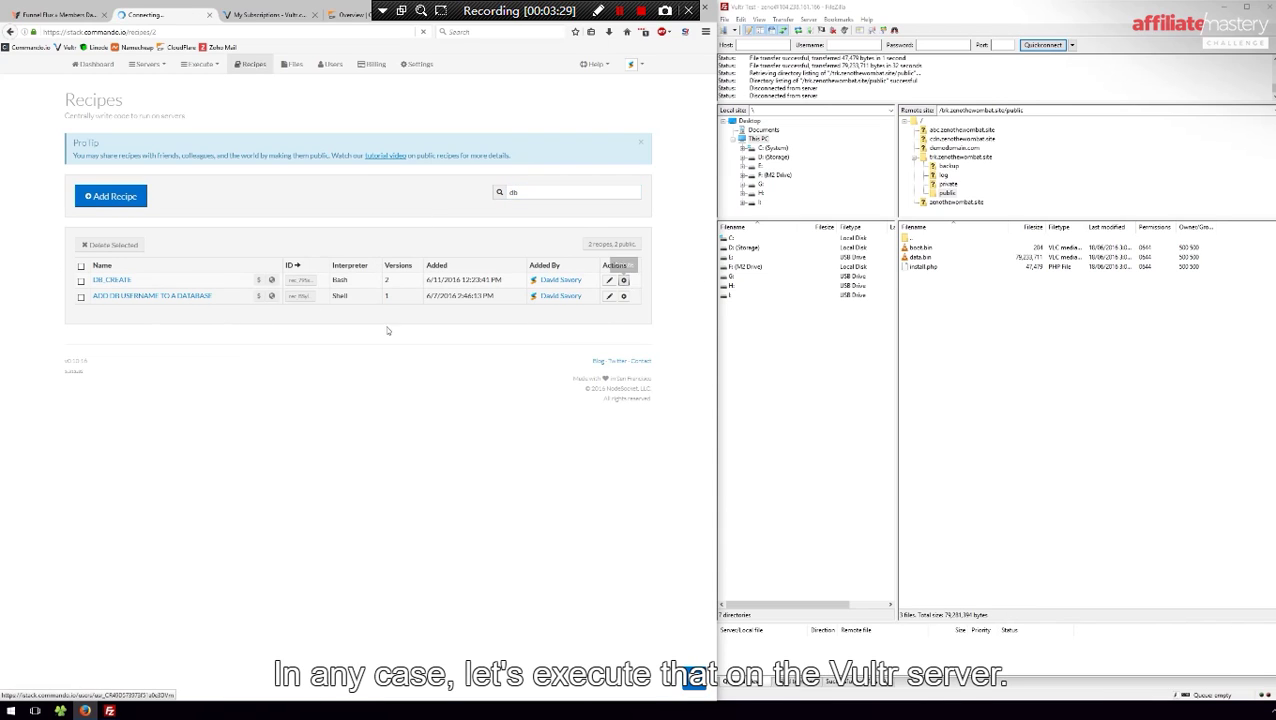
# Target the recipe at the single server VULTR-SERVER-1 and start execution
pyautogui.click(300, 246)
pyautogui.click(215, 268)
pyautogui.click(207, 309)
pyautogui.click(208, 394)
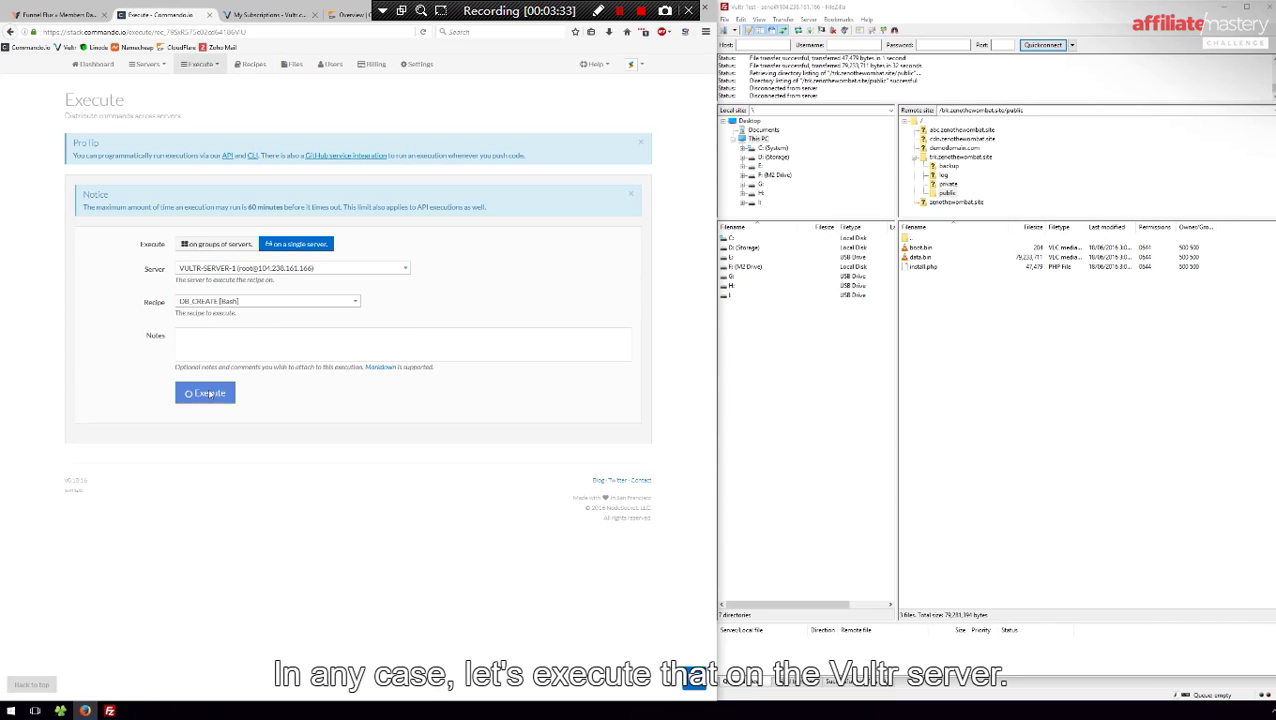
# Set the database name to flux and the database username to fluxuser
pyautogui.write('funnelflux')
pyautogui.press('Tab')
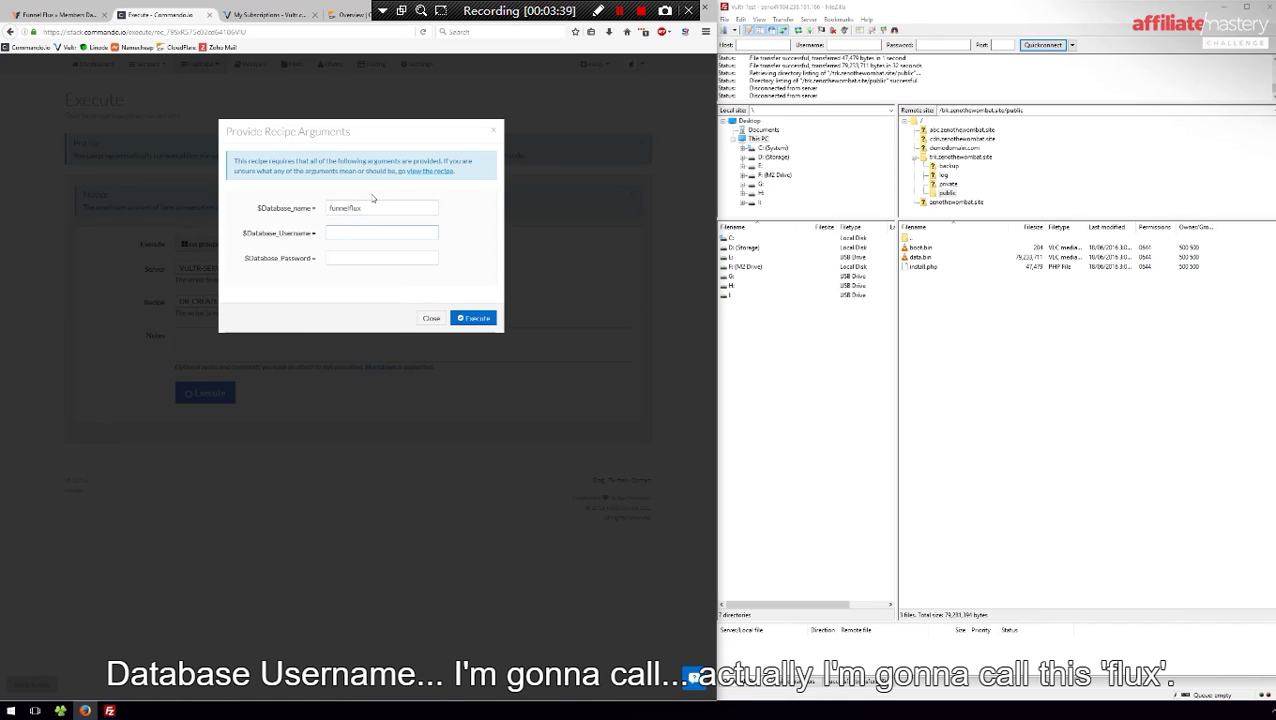
pyautogui.write('funne')
pyautogui.doubleClick(361, 209)
pyautogui.write('flux')
pyautogui.press('Tab')
pyautogui.write('fluxuser')
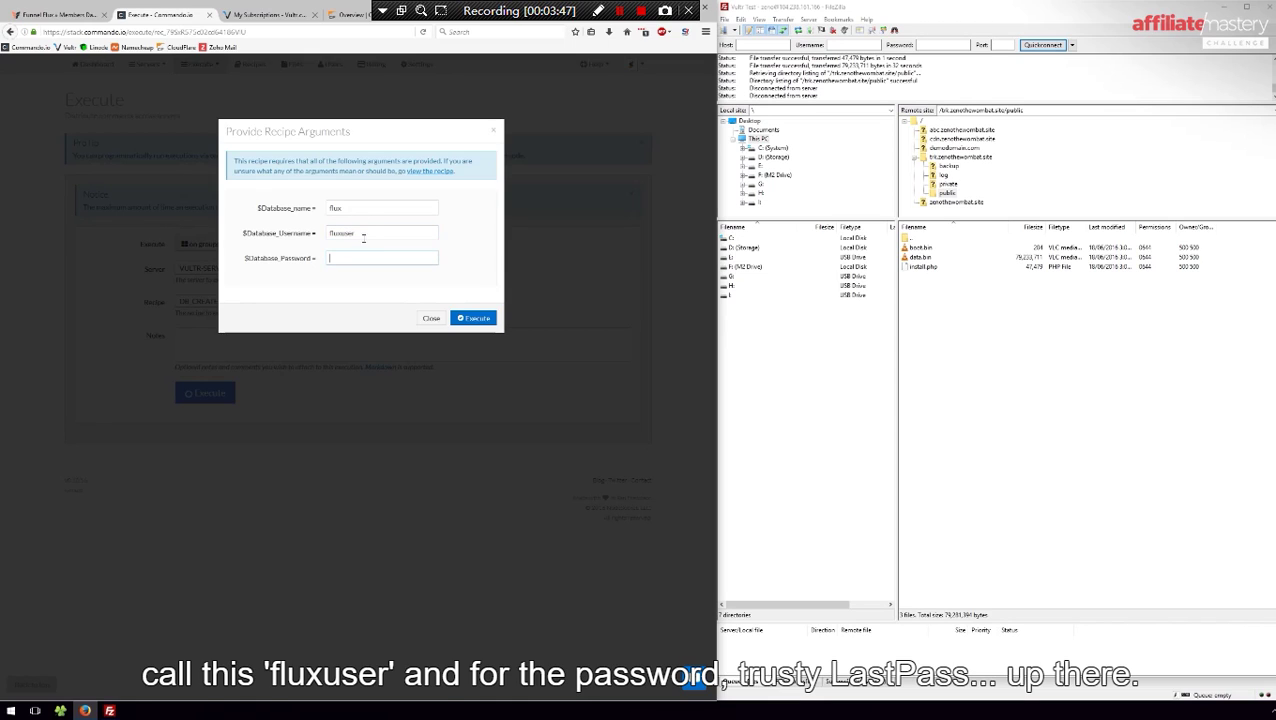
# Paste a LastPass-generated password as the database password, keep a copy, and run the recipe
pyautogui.hotkey('alt', 'g')
pyautogui.click(360, 424)
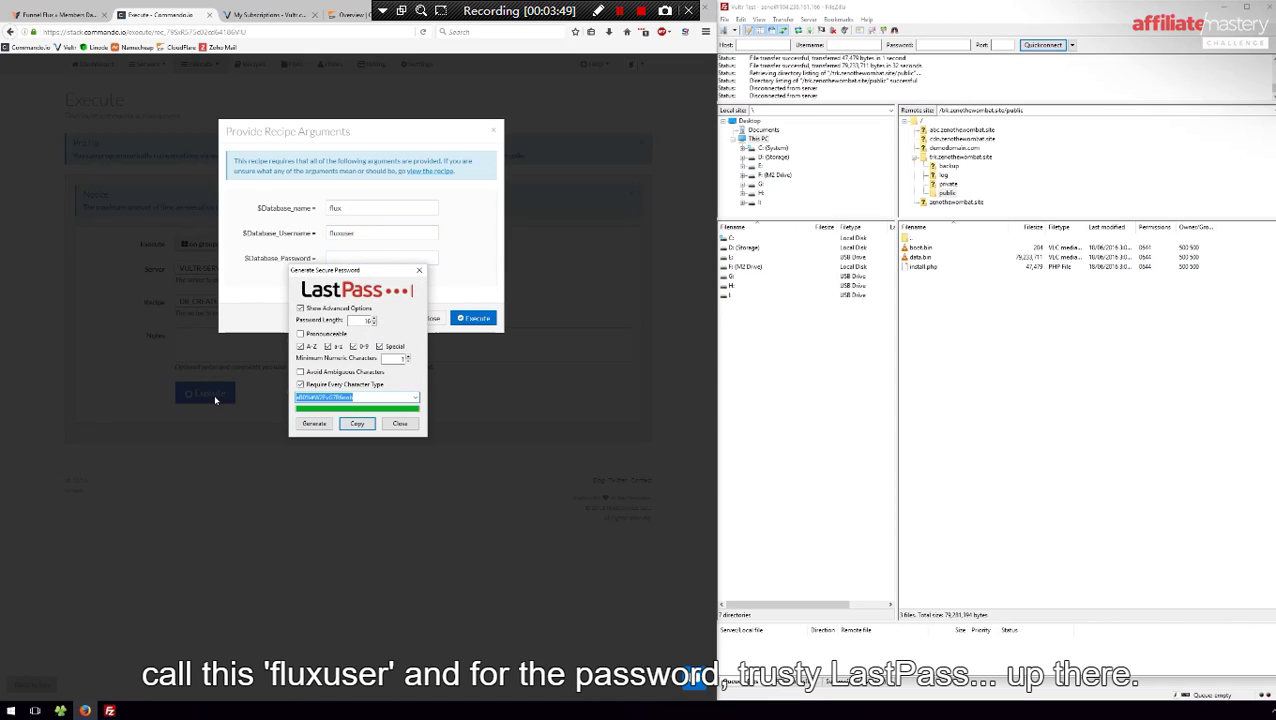
pyautogui.click(416, 426)
pyautogui.hotkey('ctrl', 'v')
pyautogui.click(497, 32)
pyautogui.hotkey('ctrl', 'v')
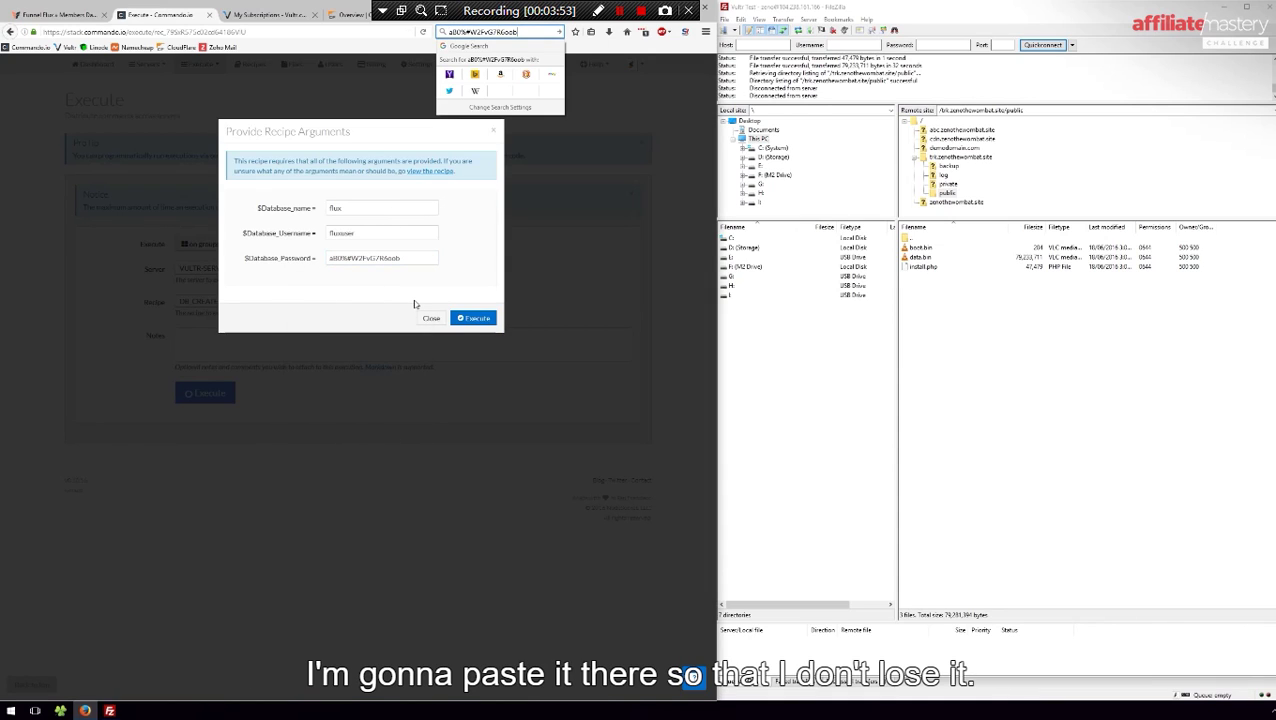
pyautogui.click(417, 295)
pyautogui.click(475, 319)
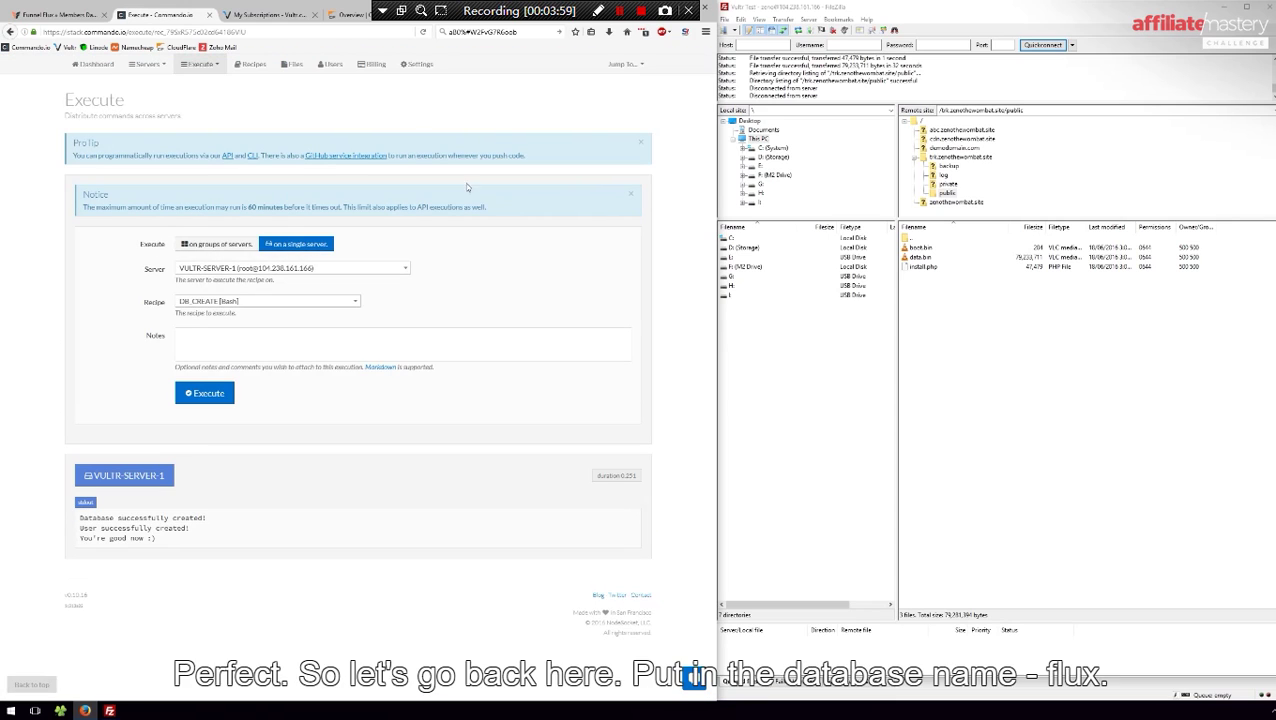
pyautogui.click(477, 22)
# Fill in database user fluxuser and the generated password, then submit the database details
pyautogui.click(269, 249)
pyautogui.press('Tab')
pyautogui.write('fluxuser')
pyautogui.press('Tab')
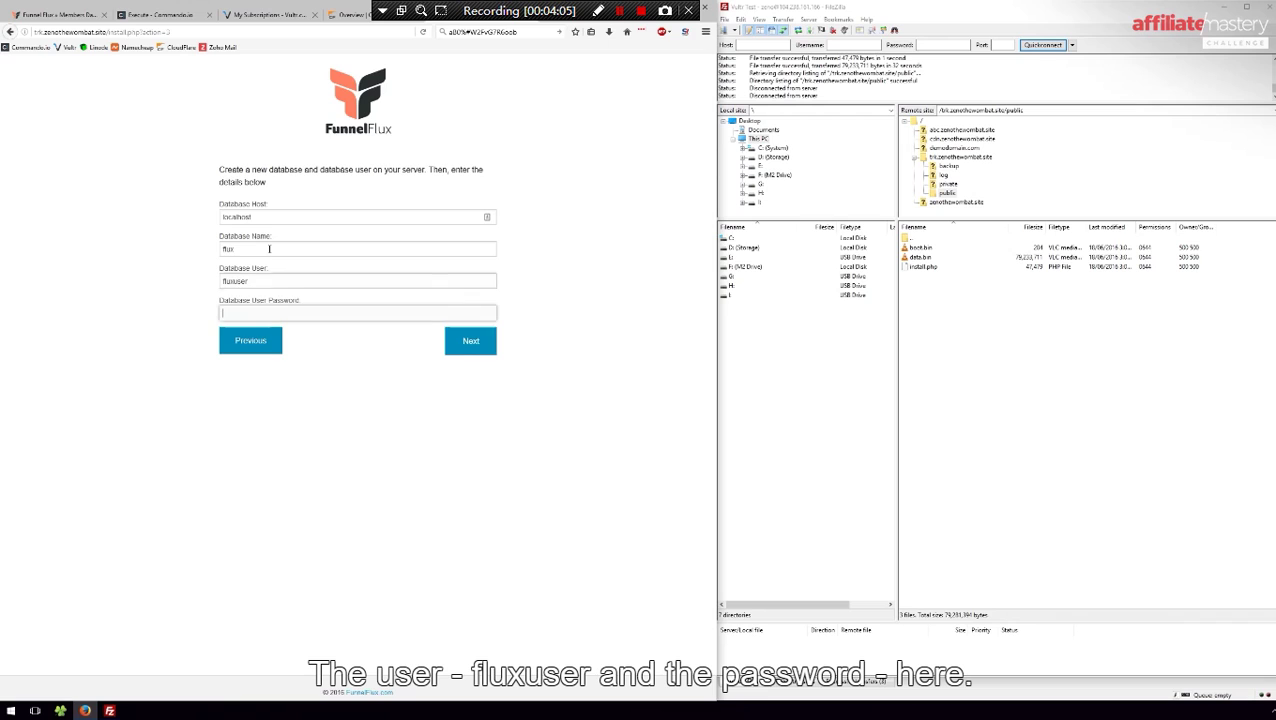
pyautogui.hotkey('ctrl', 'v')
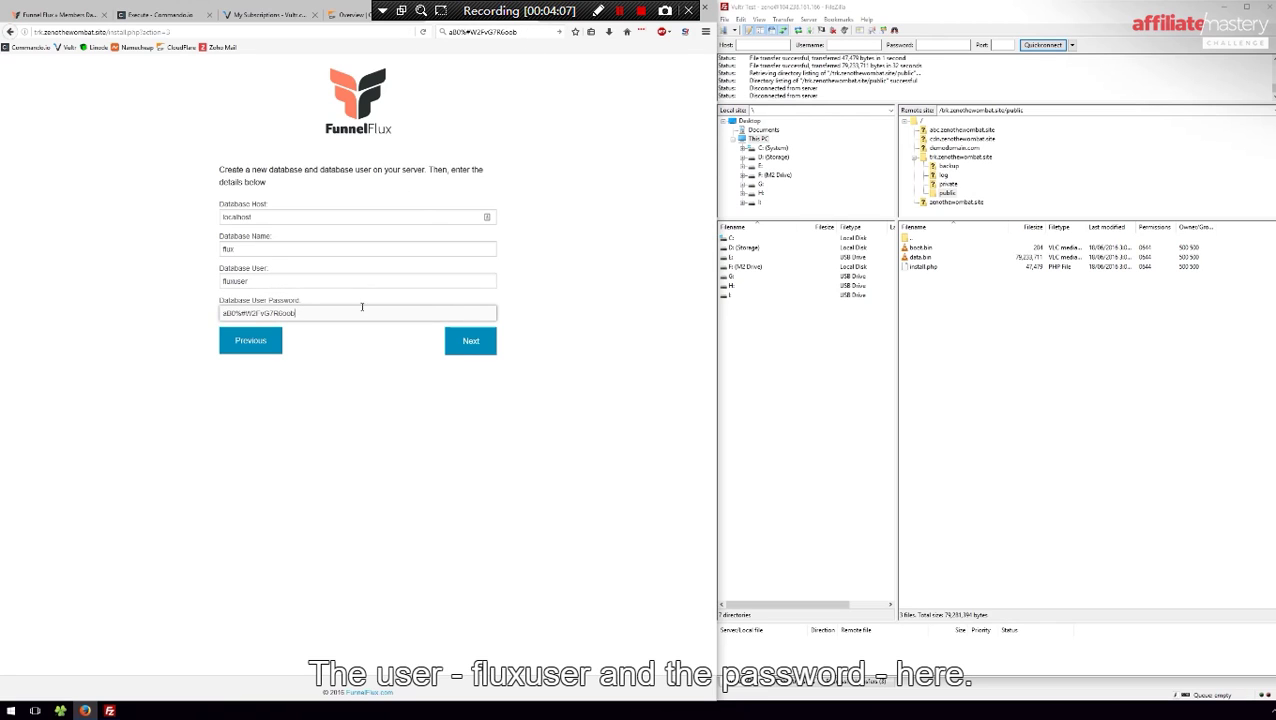
pyautogui.click(468, 341)
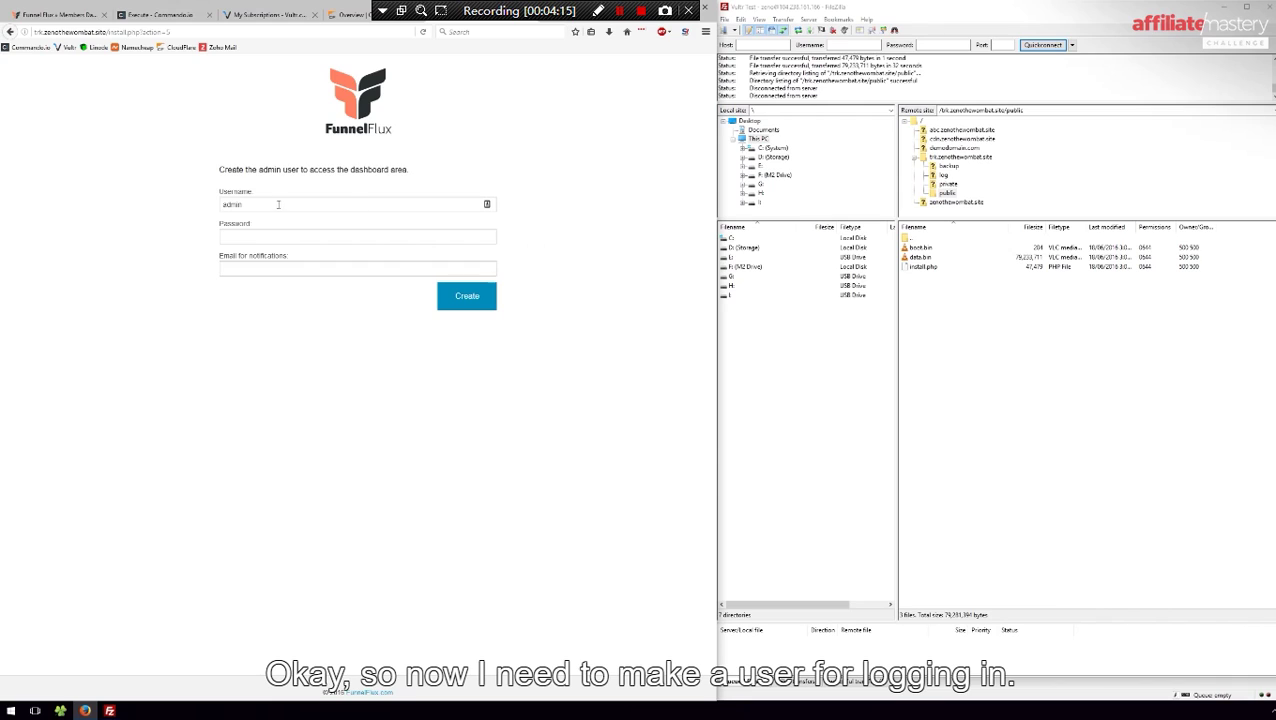
# Replace the default admin username with the new admin username
pyautogui.doubleClick(318, 205)
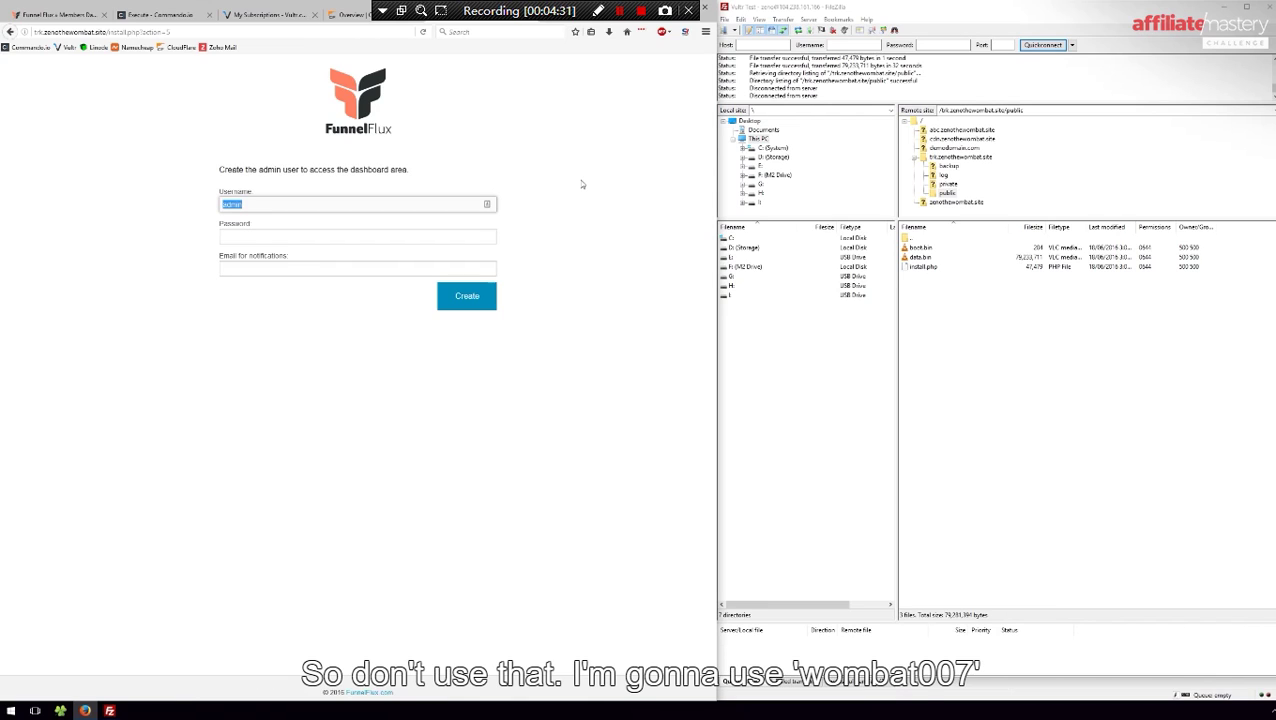
pyautogui.write('wo')
pyautogui.press('BackSpace')
pyautogui.write('ombat007')
pyautogui.press('Tab')
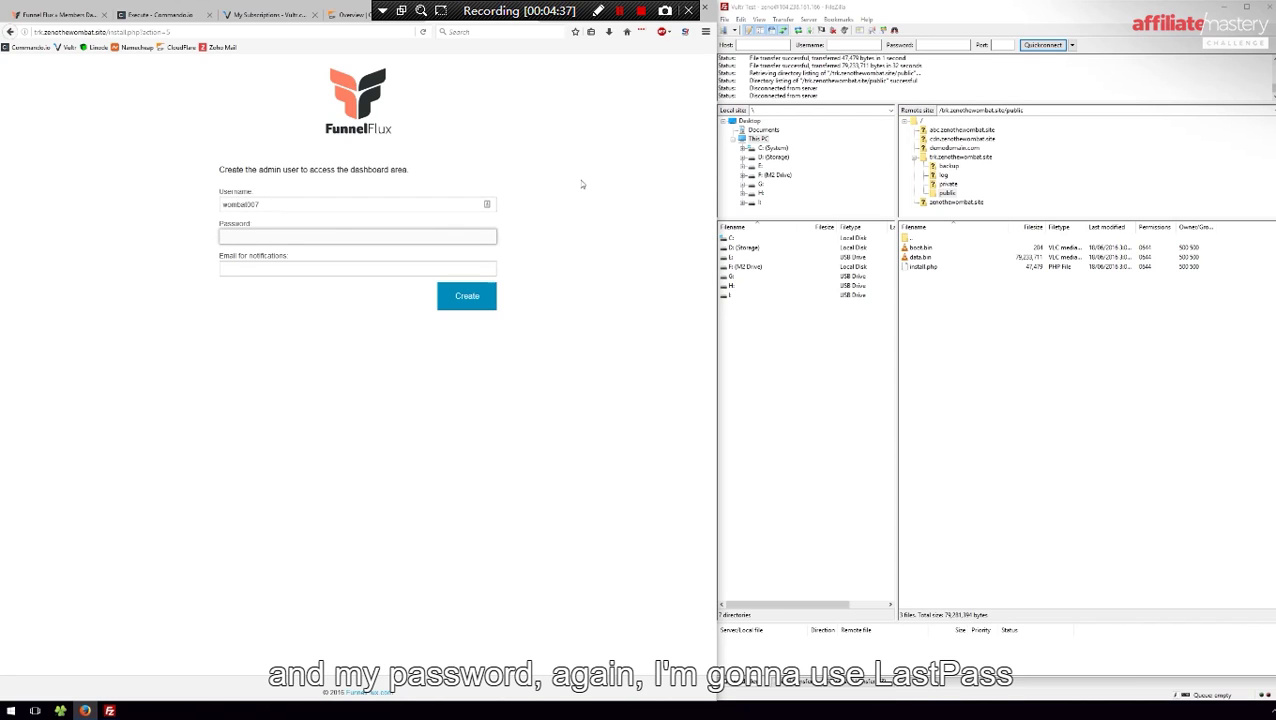
# Put a LastPass-generated secure password in Password and keep a copy in the search box
pyautogui.hotkey('alt', 'g')
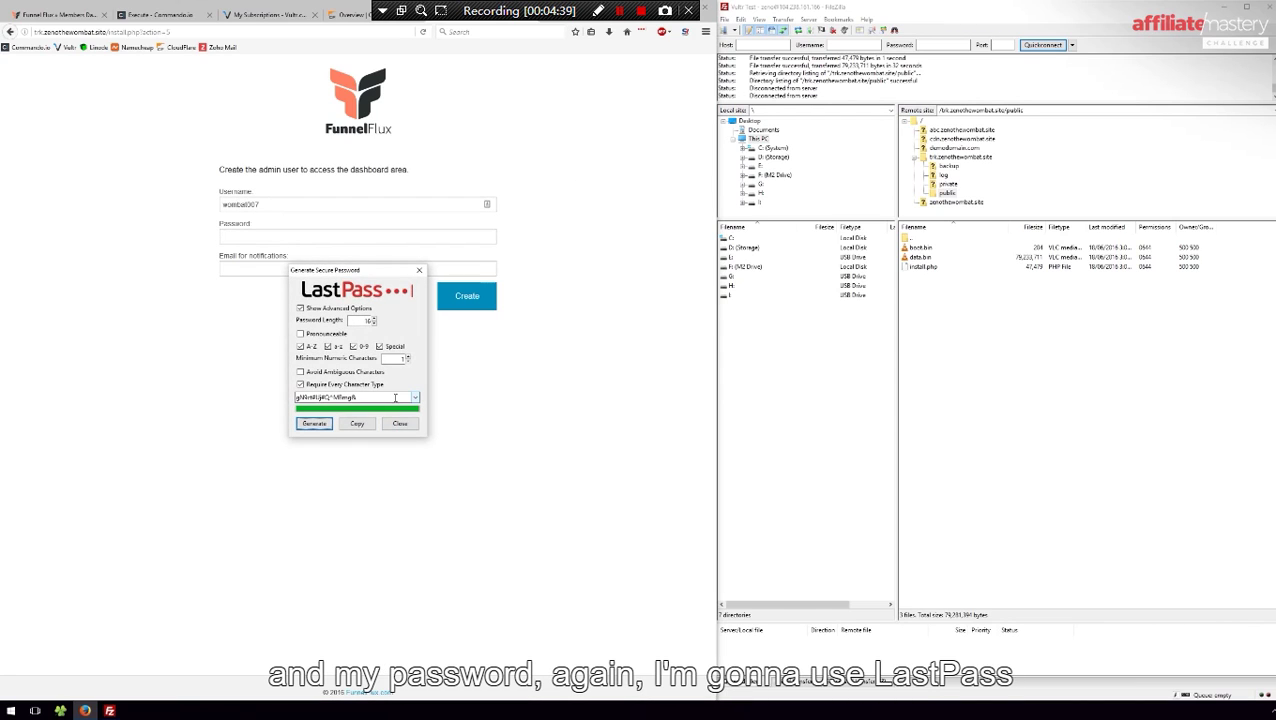
pyautogui.click(357, 424)
pyautogui.click(398, 424)
pyautogui.click(339, 235)
pyautogui.hotkey('ctrl', 'v')
pyautogui.click(516, 32)
pyautogui.hotkey('ctrl', 'v')
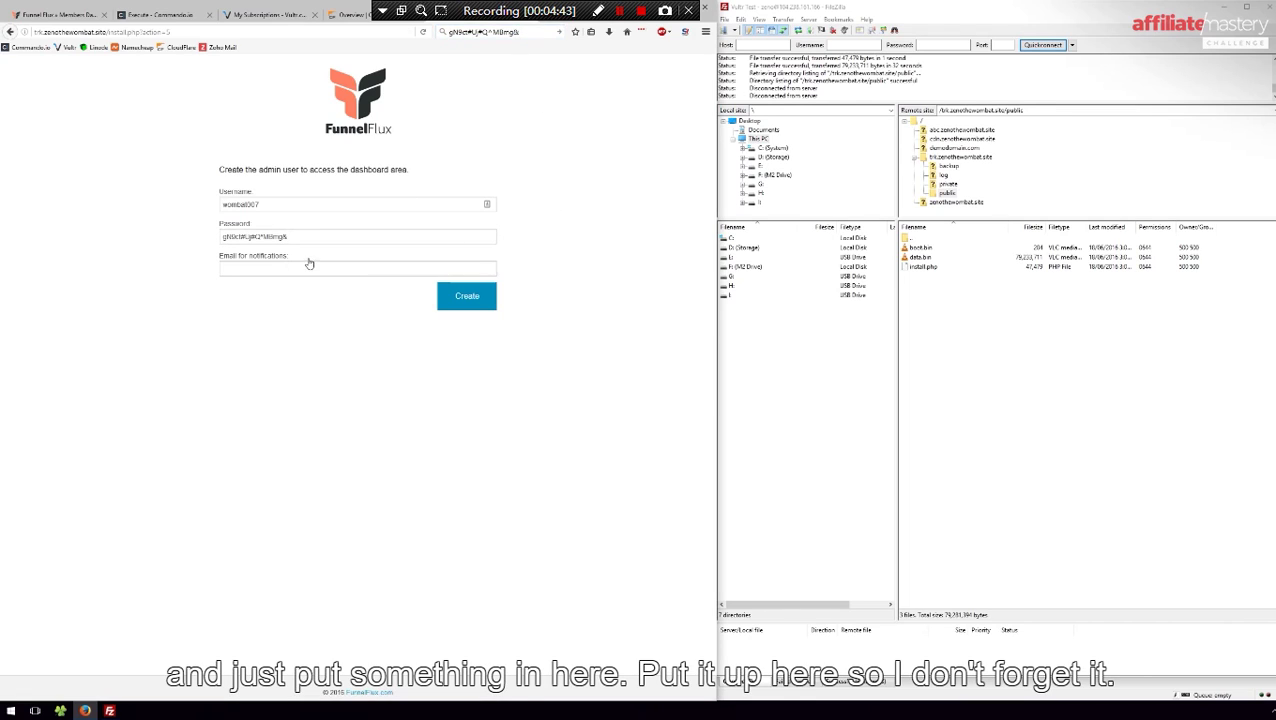
# Enter the notification e-mail address and create the admin user
pyautogui.click(331, 266)
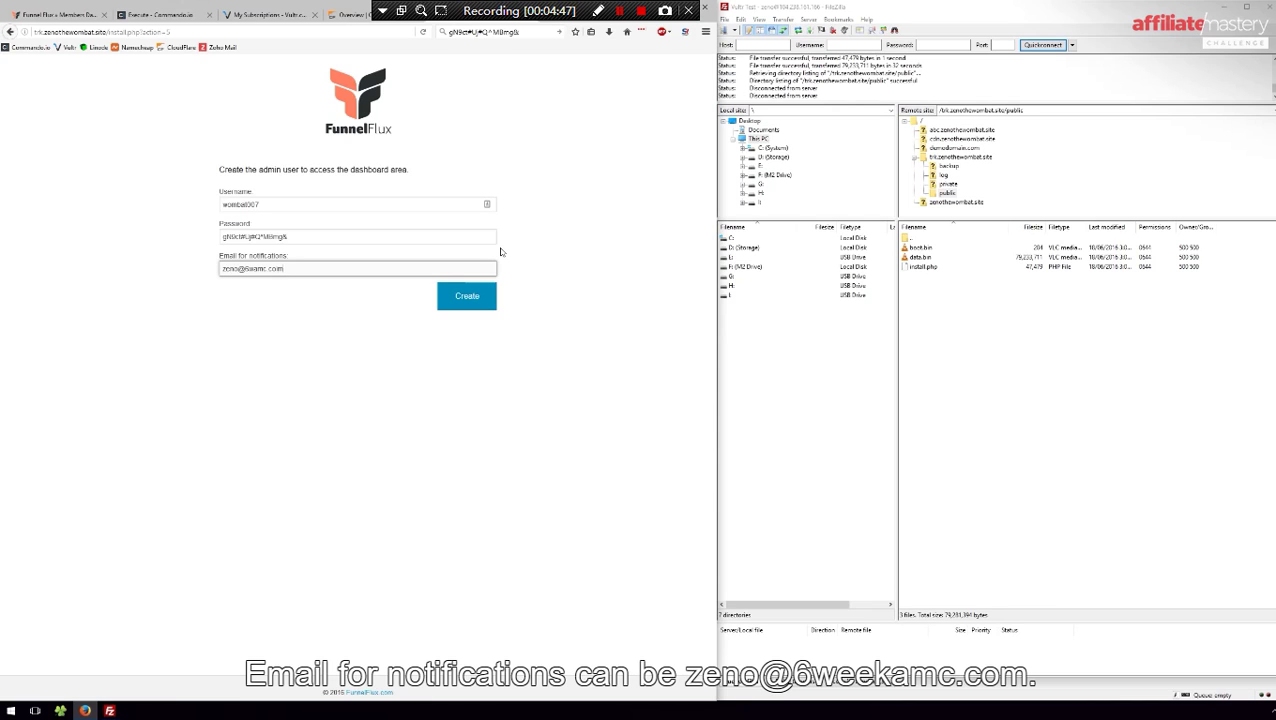
pyautogui.click(491, 293)
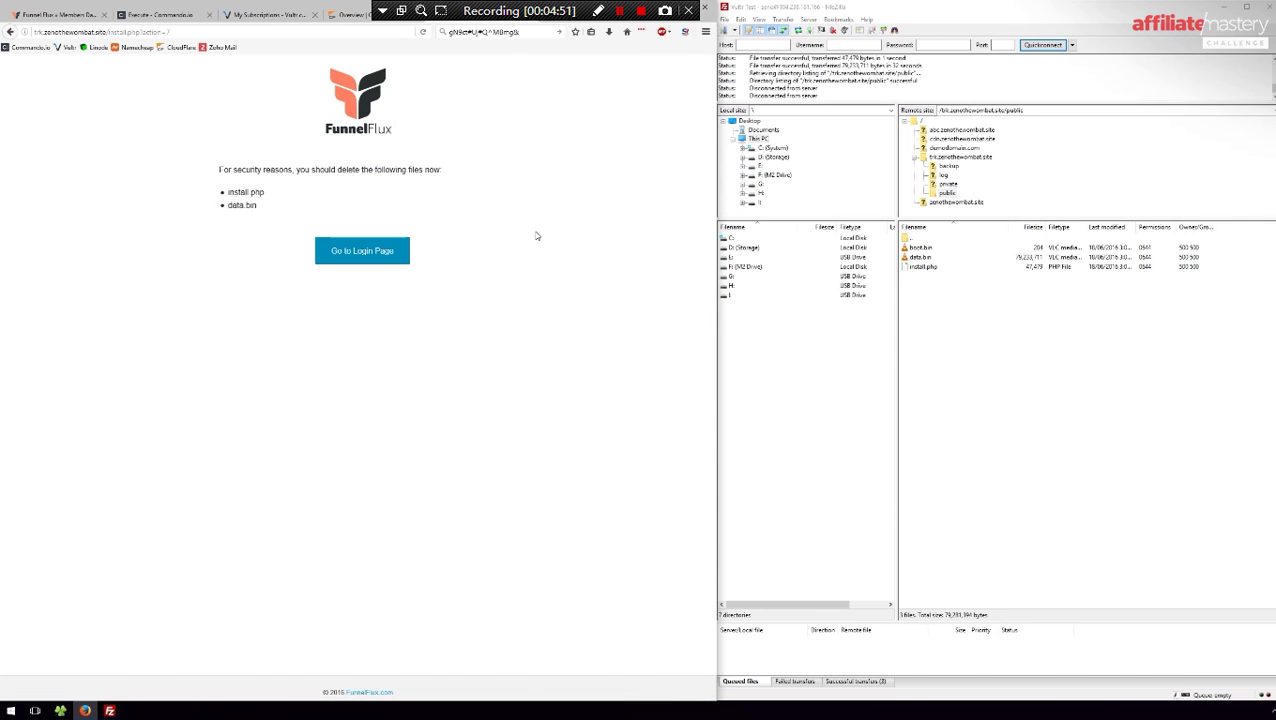
# Open the login page, refresh the remote listing, and select data.bin and install.php
pyautogui.click(374, 254)
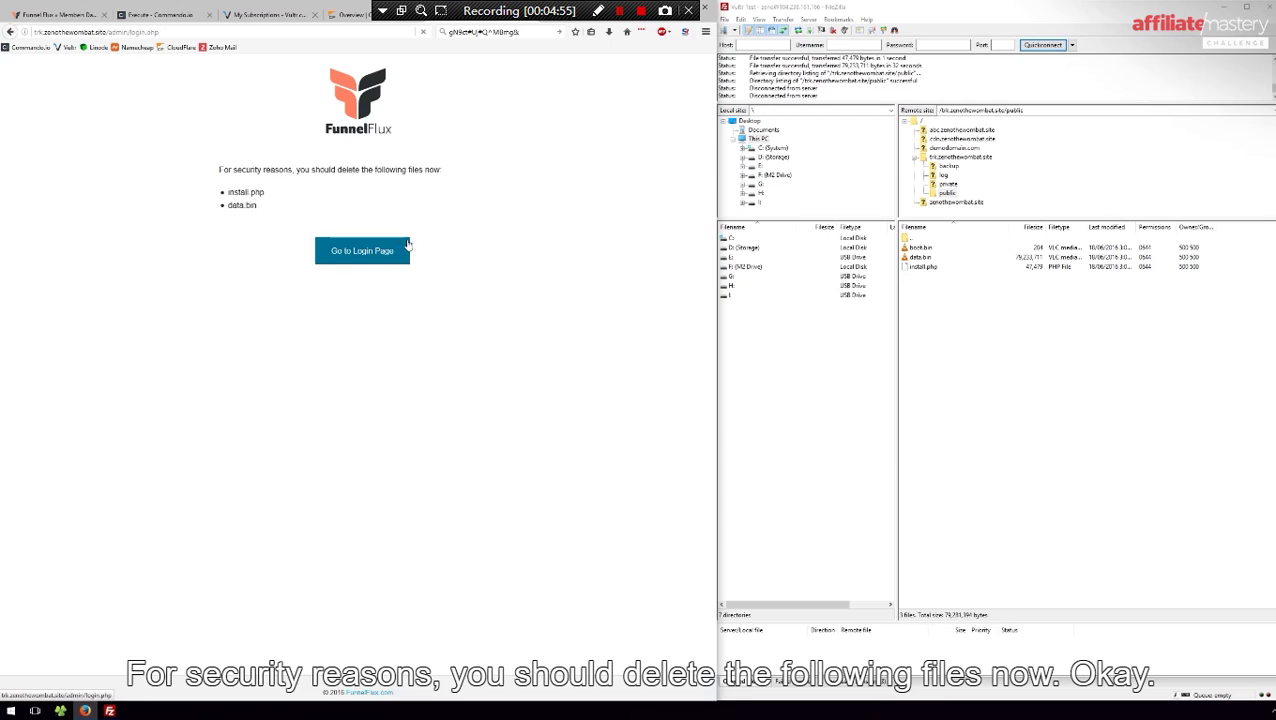
pyautogui.rightClick(970, 314)
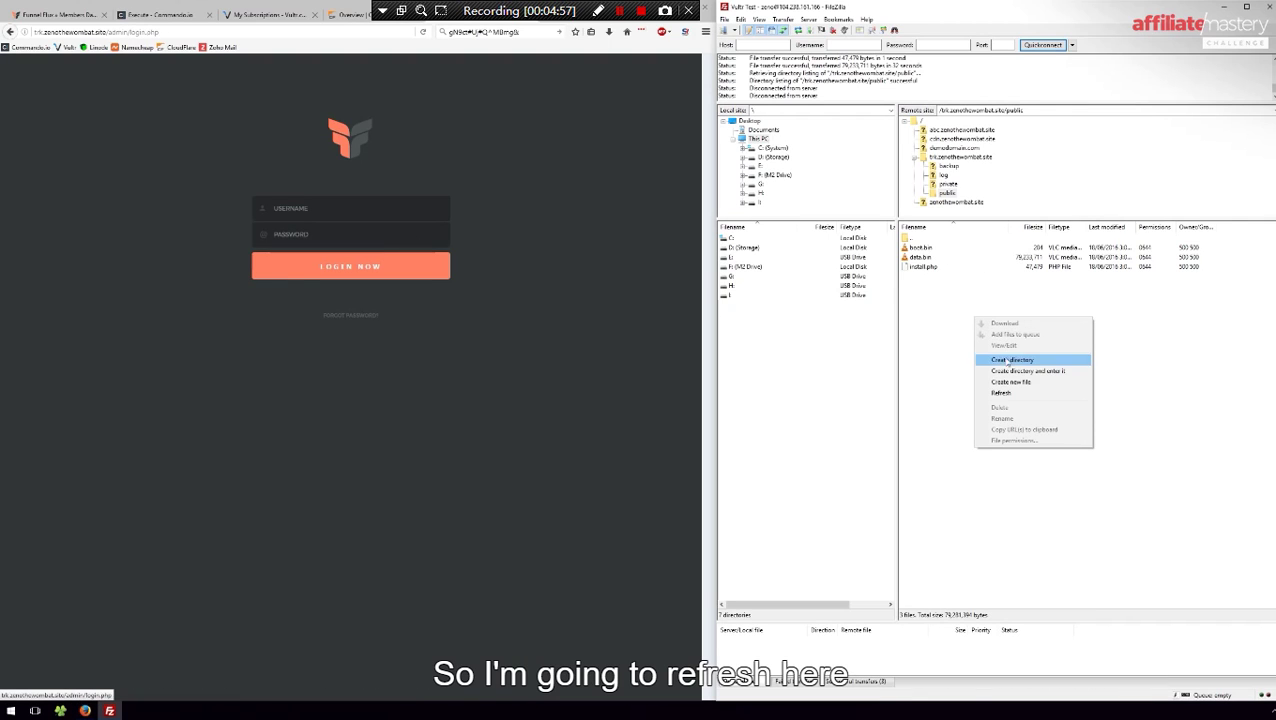
pyautogui.click(997, 393)
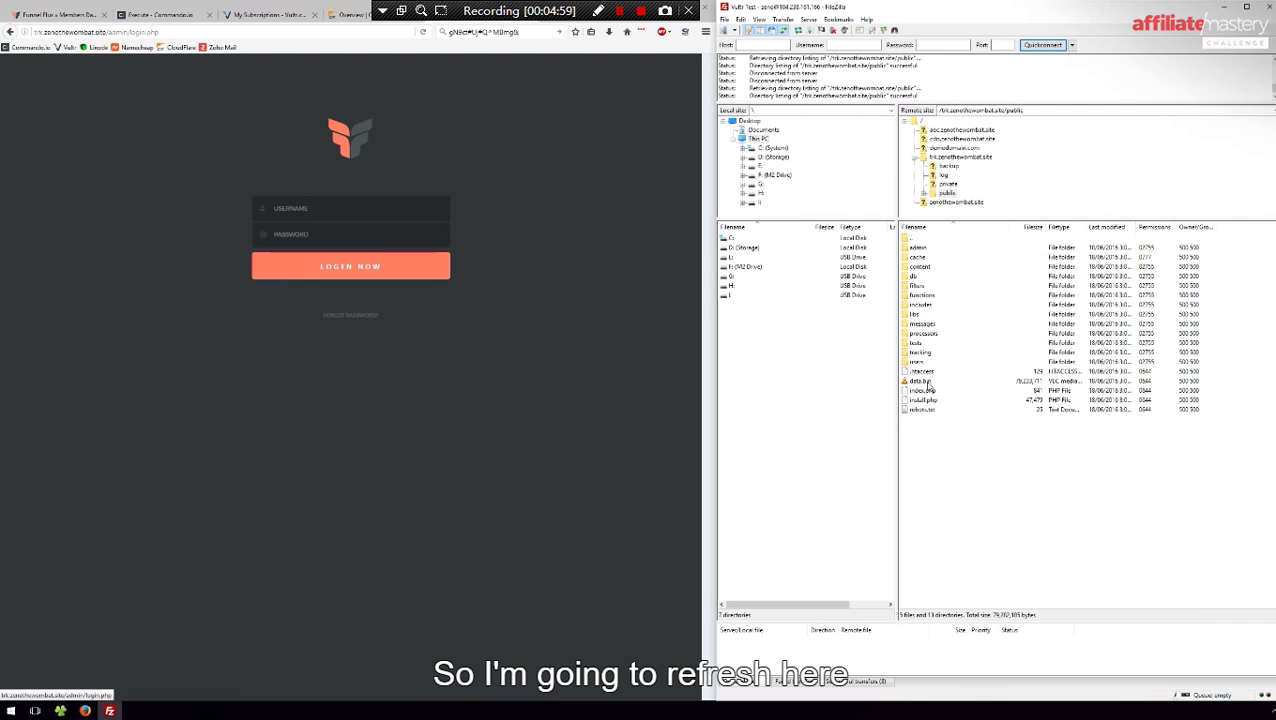
pyautogui.click(923, 382)
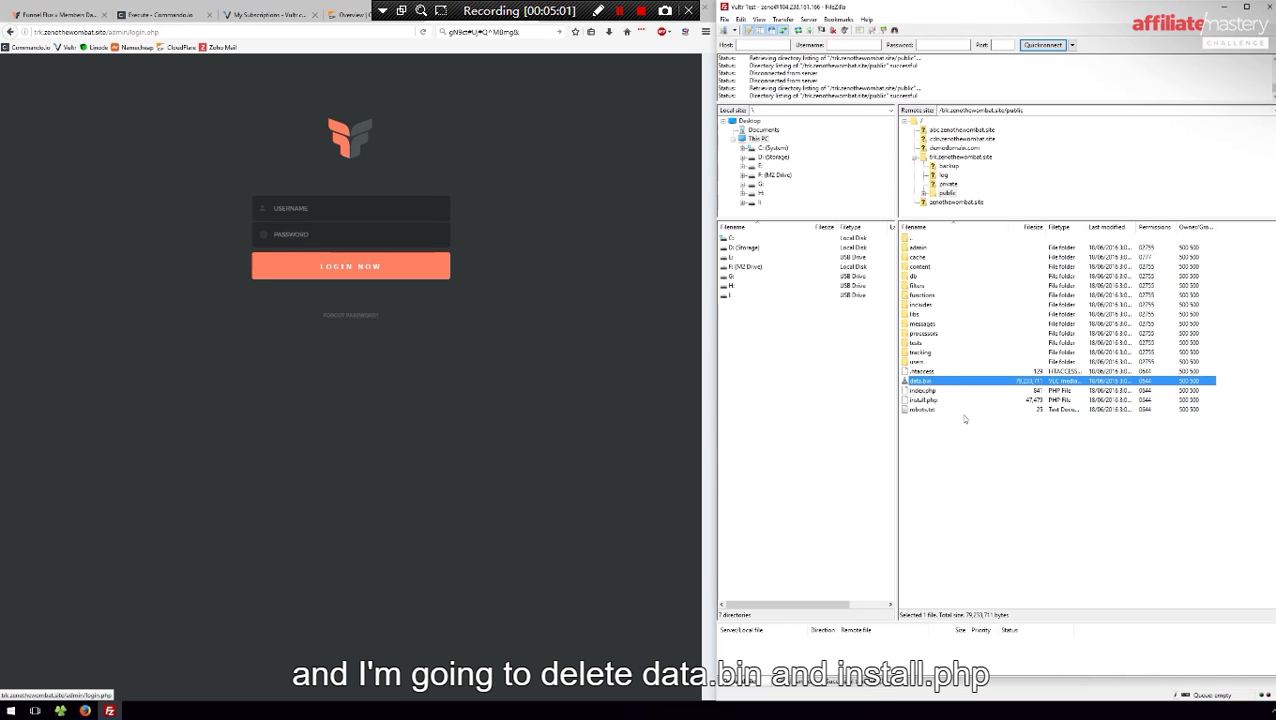
pyautogui.keyDown('ctrl'); pyautogui.click(929, 401); pyautogui.keyUp('ctrl')
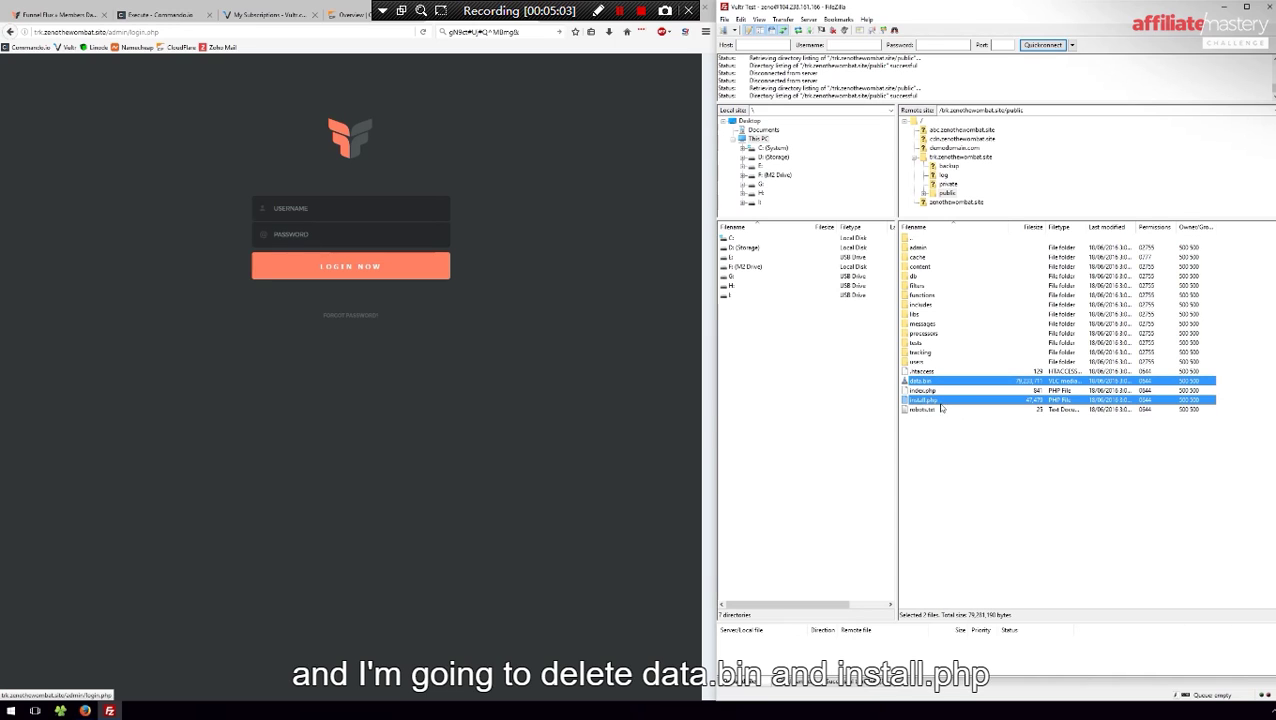
# Edit the browser address after the domain toward 'inst', then dismiss the suggestions
pyautogui.click(617, 230)
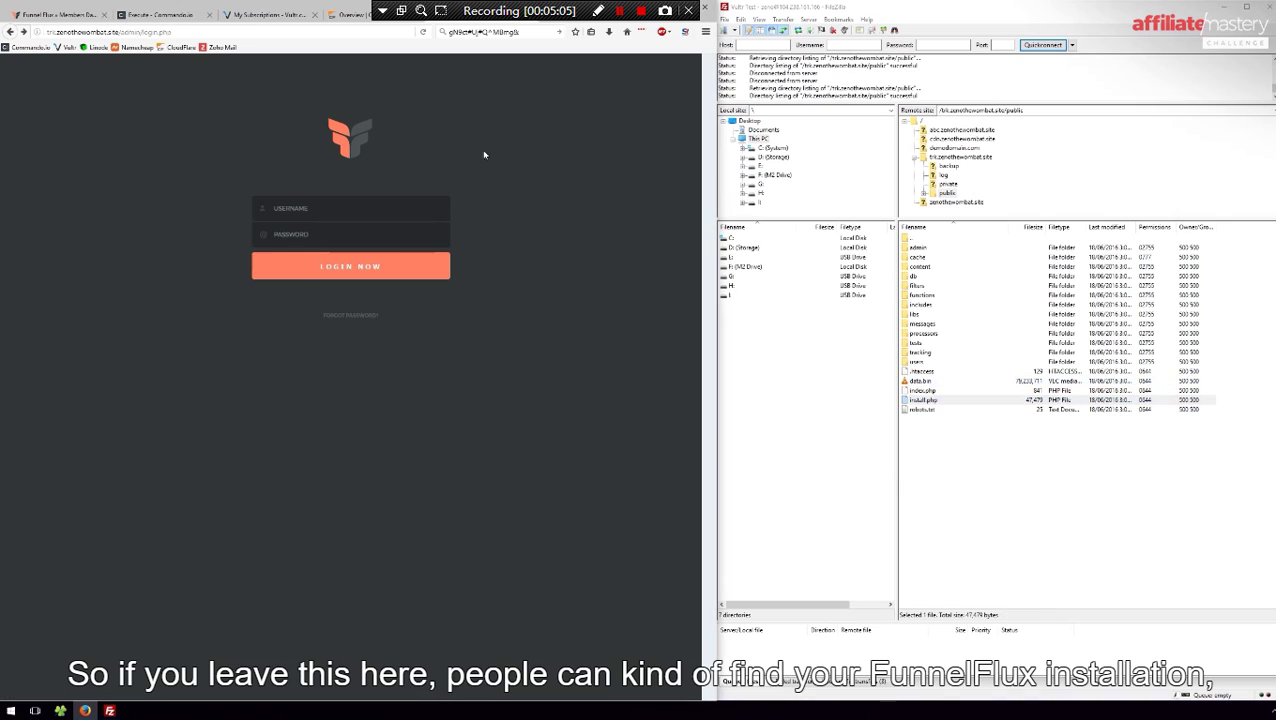
pyautogui.moveTo(126, 32); pyautogui.dragTo(247, 33)
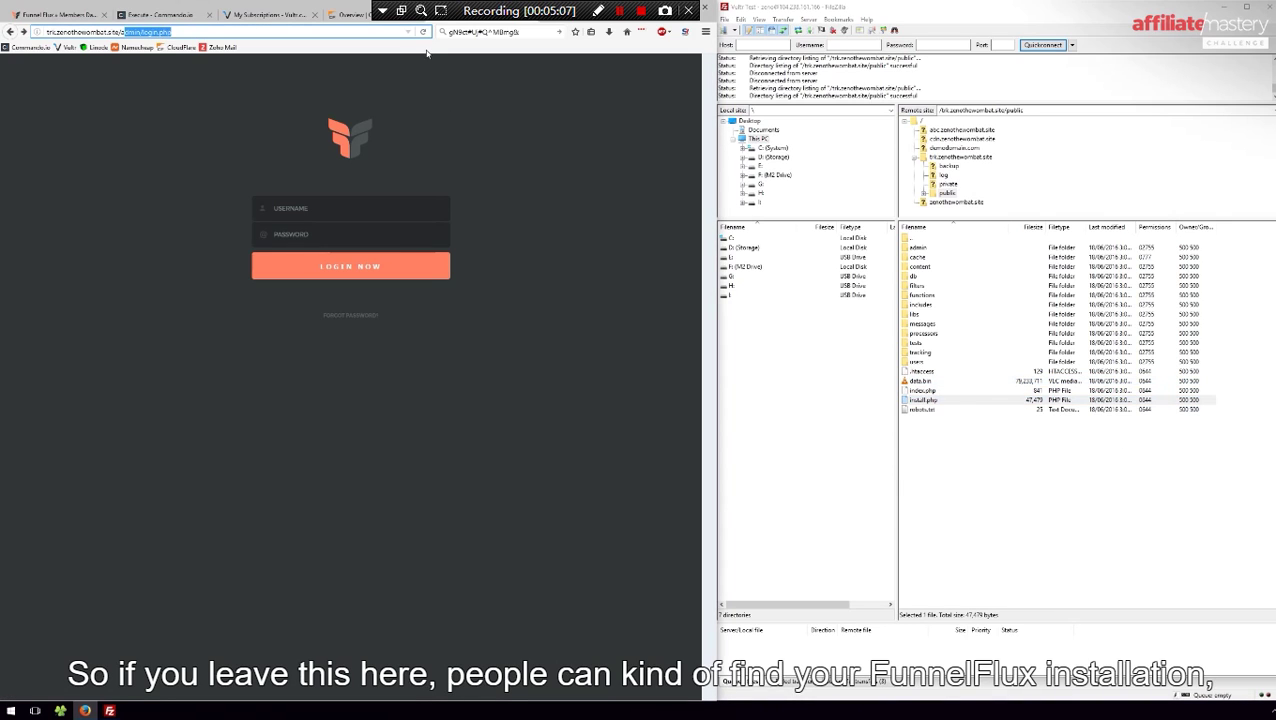
pyautogui.press('BackSpace')
pyautogui.press('BackSpace')
pyautogui.write('inst')
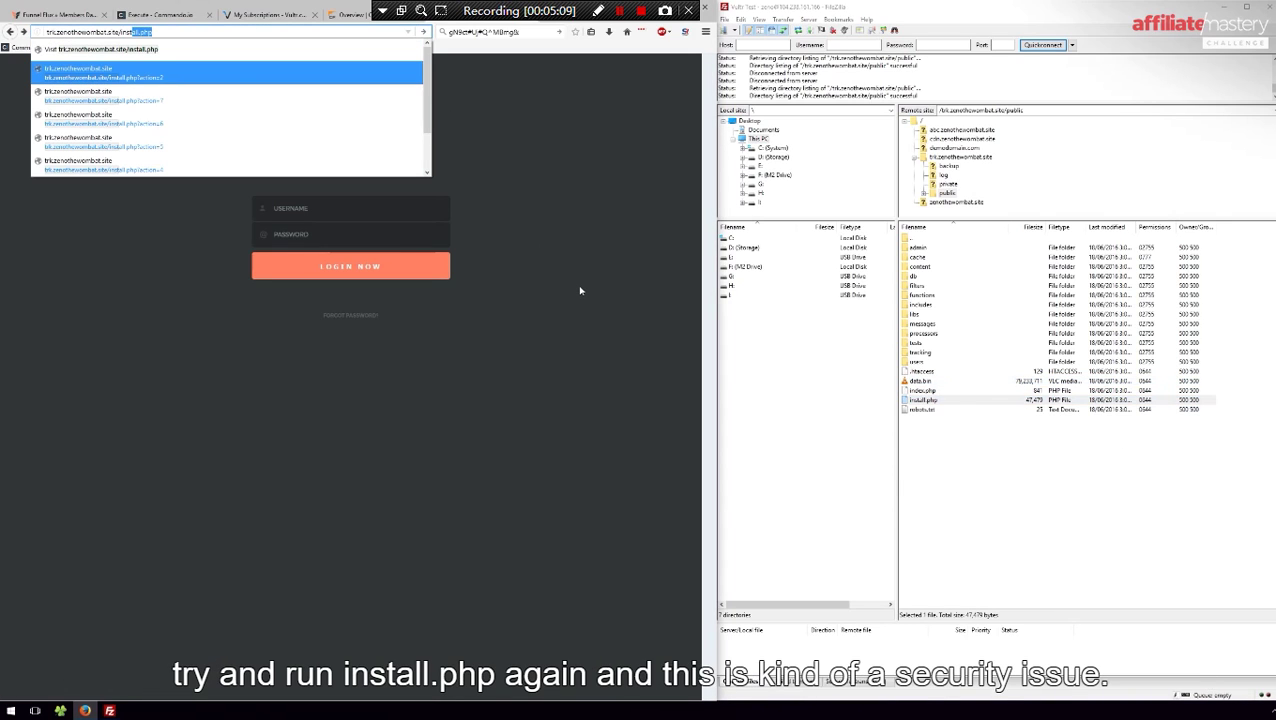
pyautogui.press('Escape')
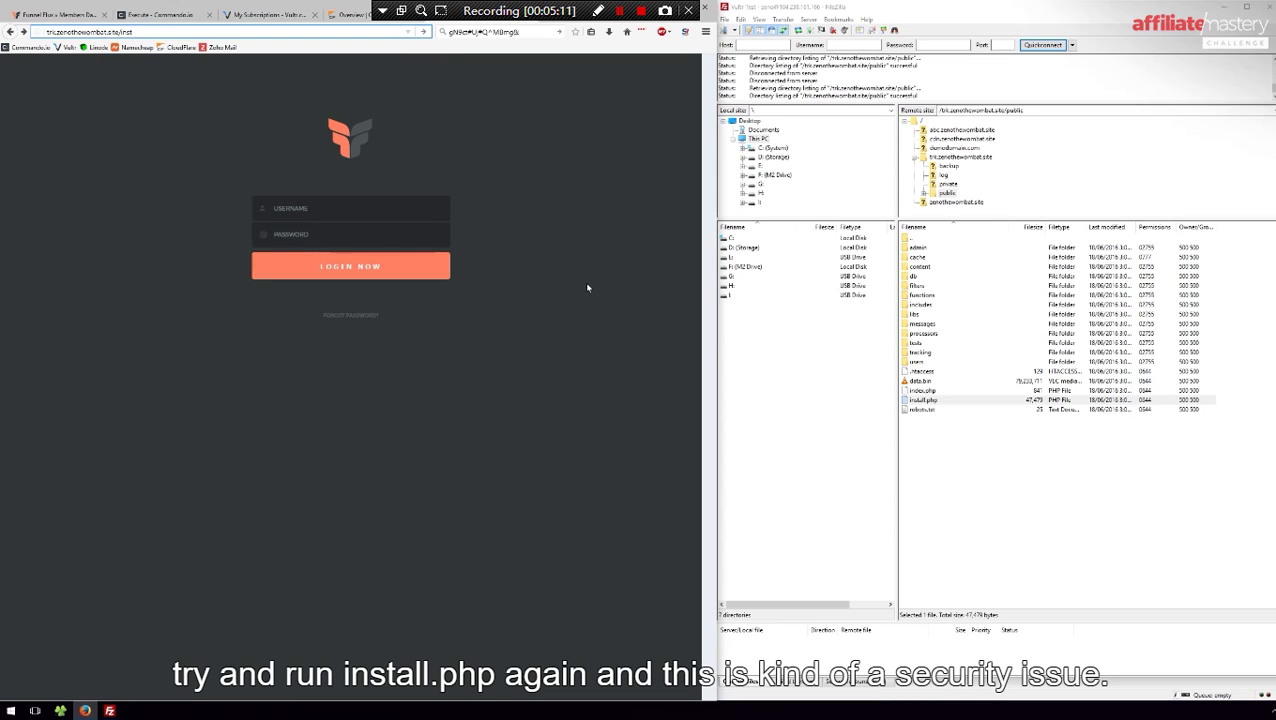
# Delete install.php and data.bin from the server's public folder
pyautogui.click(924, 400)
pyautogui.keyDown('ctrl'); pyautogui.click(928, 381); pyautogui.keyUp('ctrl')
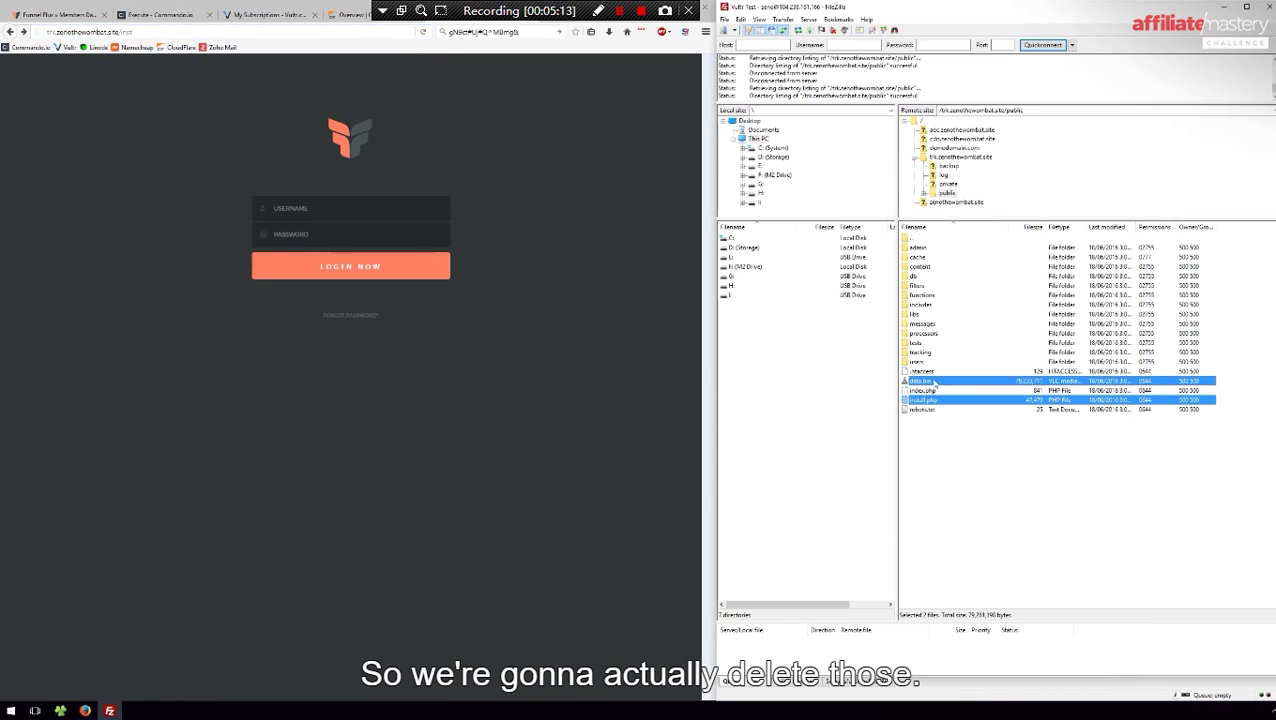
pyautogui.press('Delete')
pyautogui.click(636, 394)
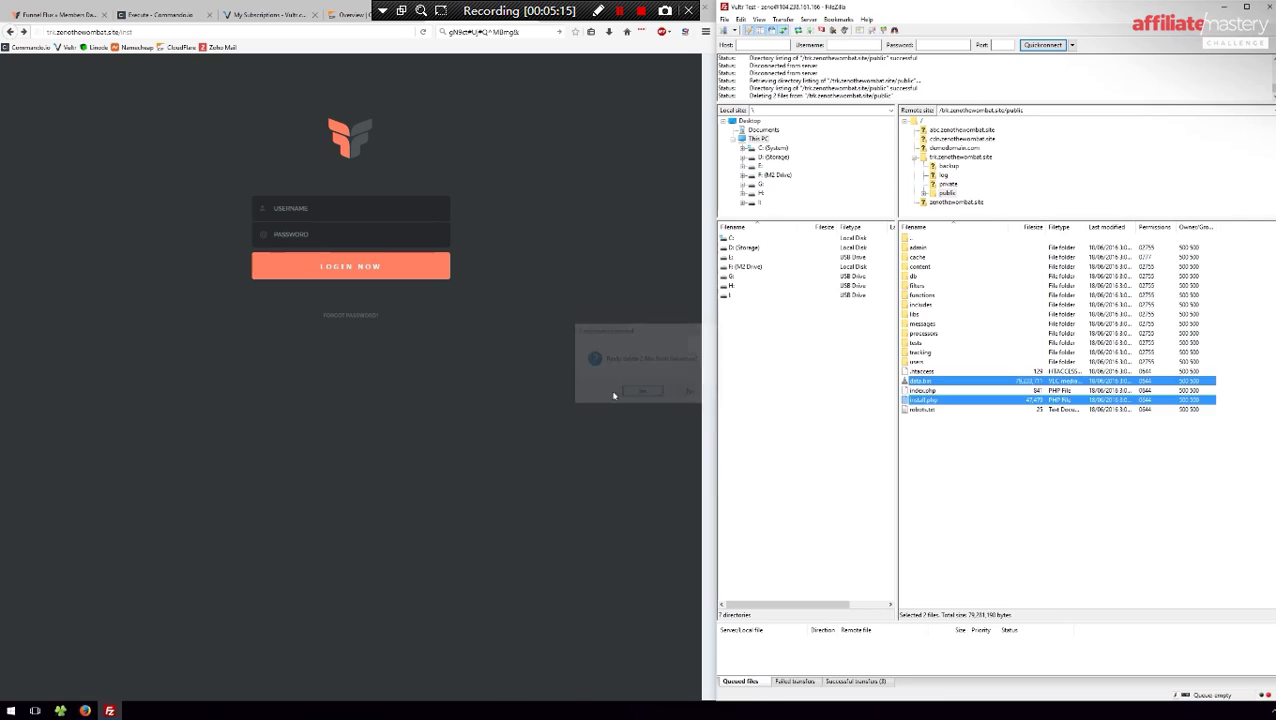
pyautogui.click(536, 36)
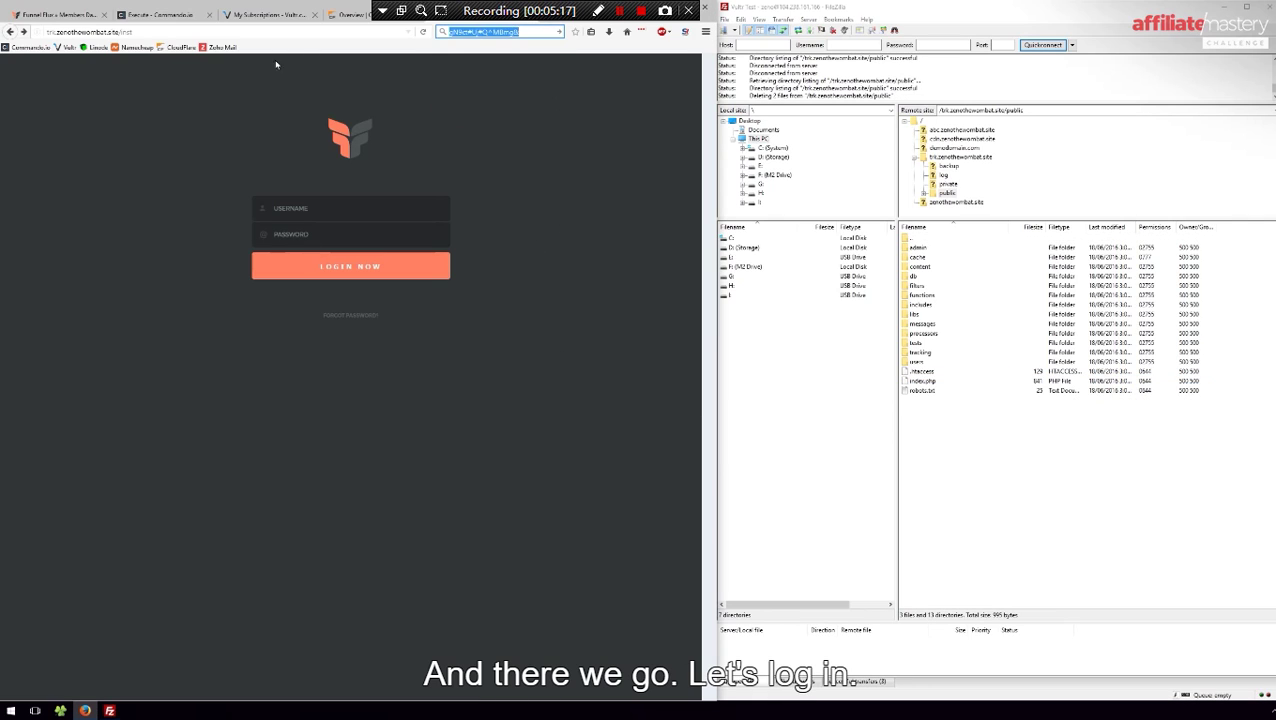
# Log in with the admin username and pasted password, then maximize the browser
pyautogui.click(324, 206)
pyautogui.write('wombat007')
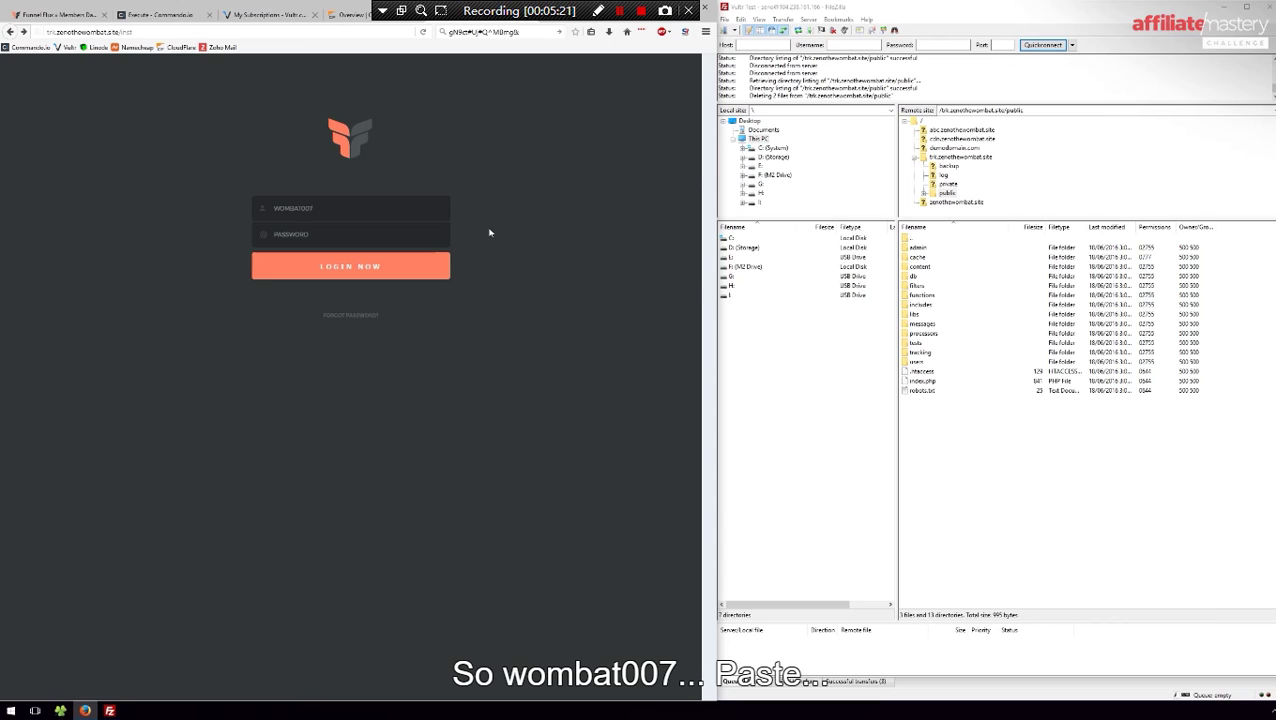
pyautogui.hotkey('ctrl', 'v')
pyautogui.click(354, 273)
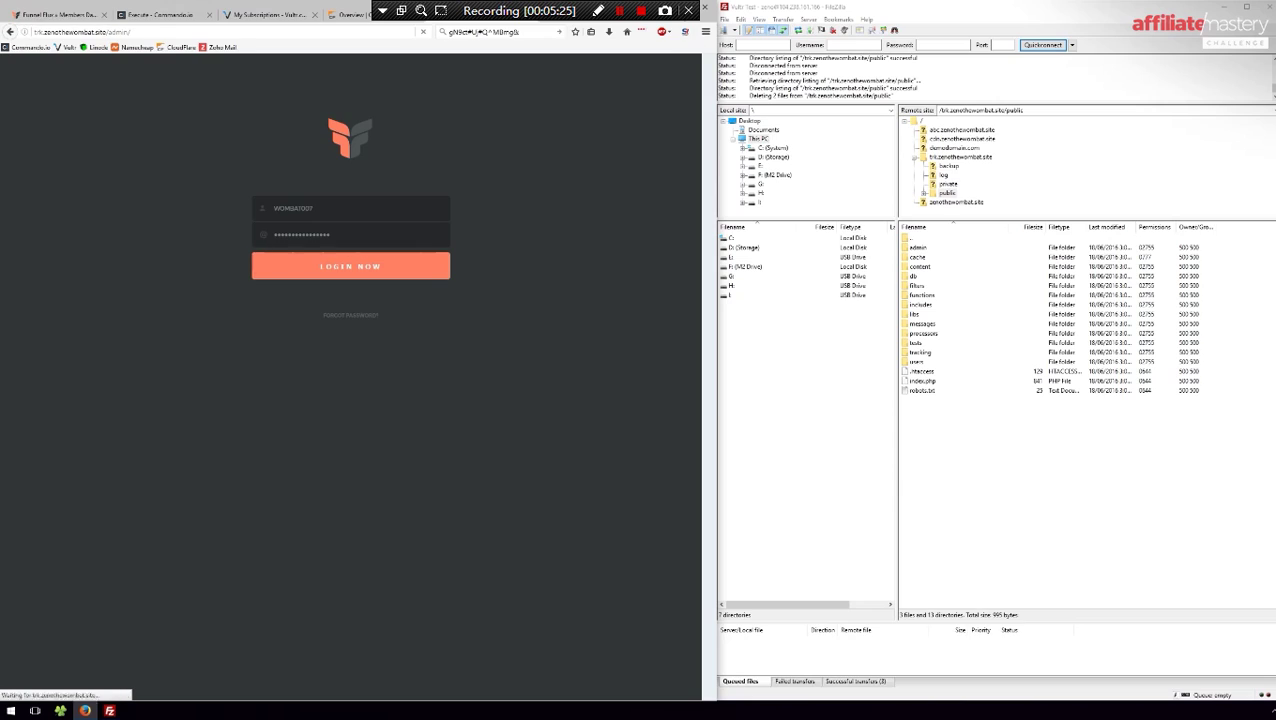
pyautogui.press('super+Up')
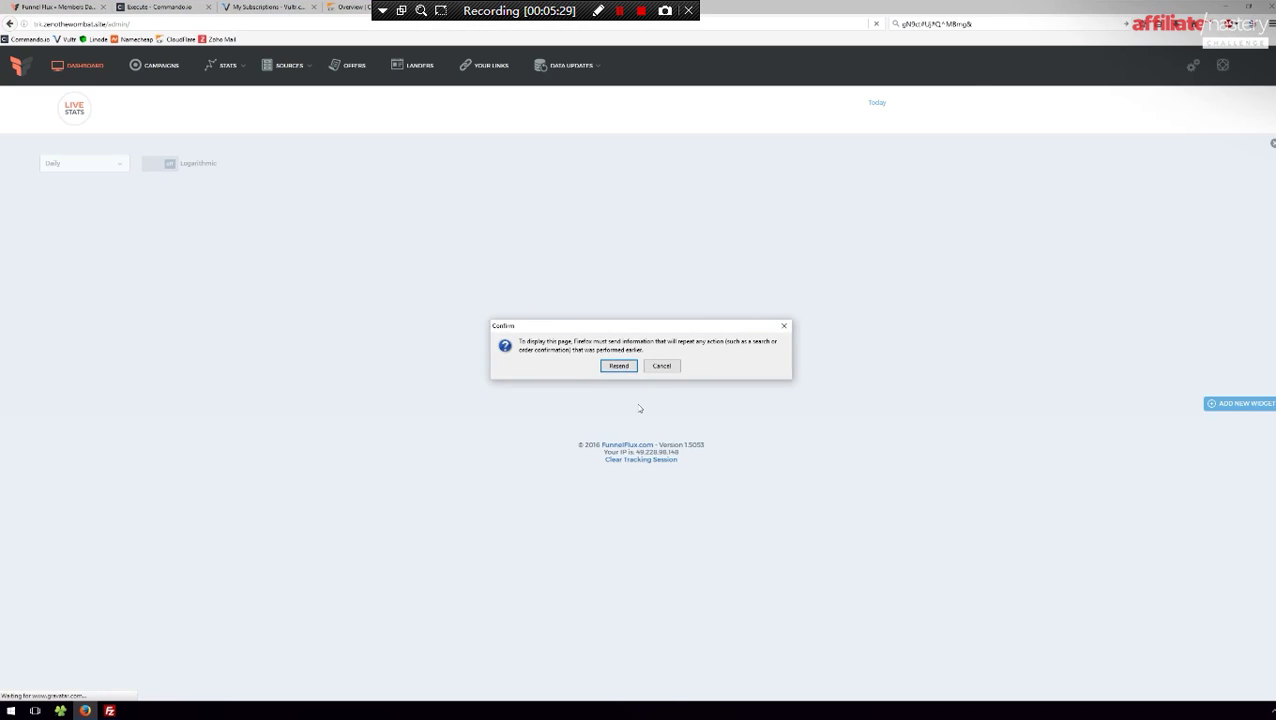
# Cancel the resend prompt, clear the stored password from the search box, and open Sources
pyautogui.click(655, 366)
pyautogui.click(995, 22)
pyautogui.press('BackSpace')
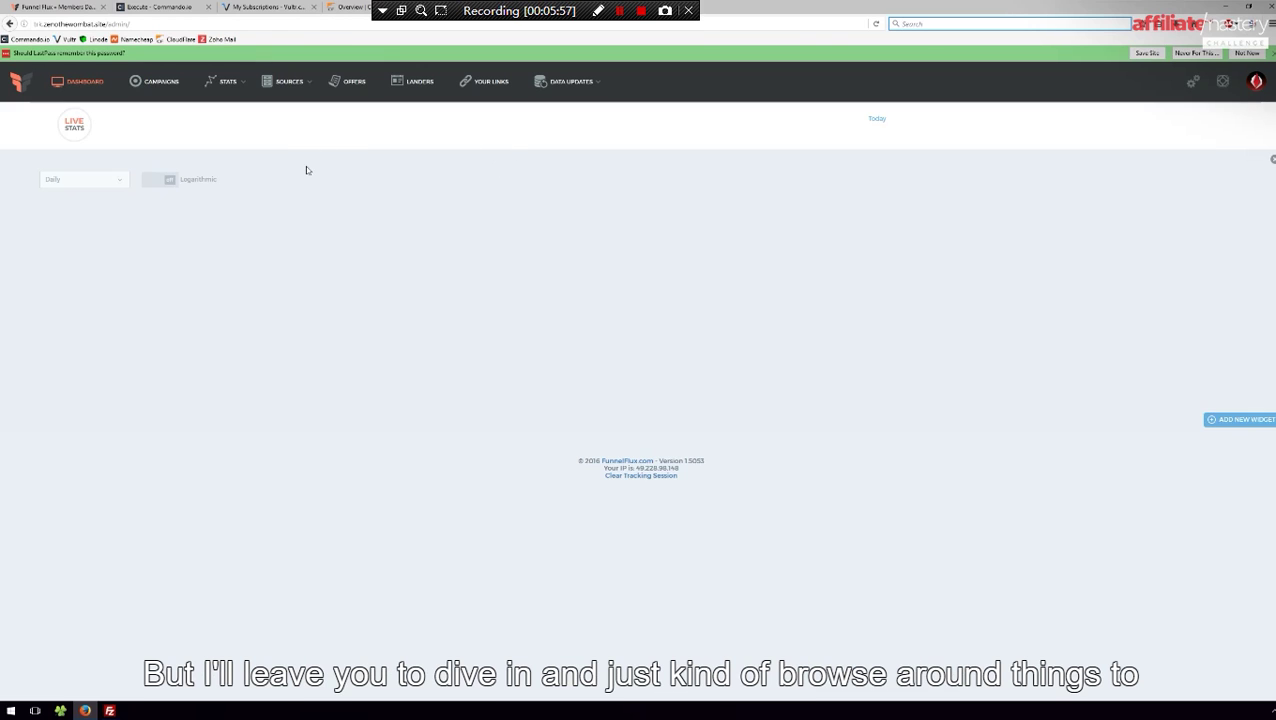
pyautogui.moveTo(309, 81)
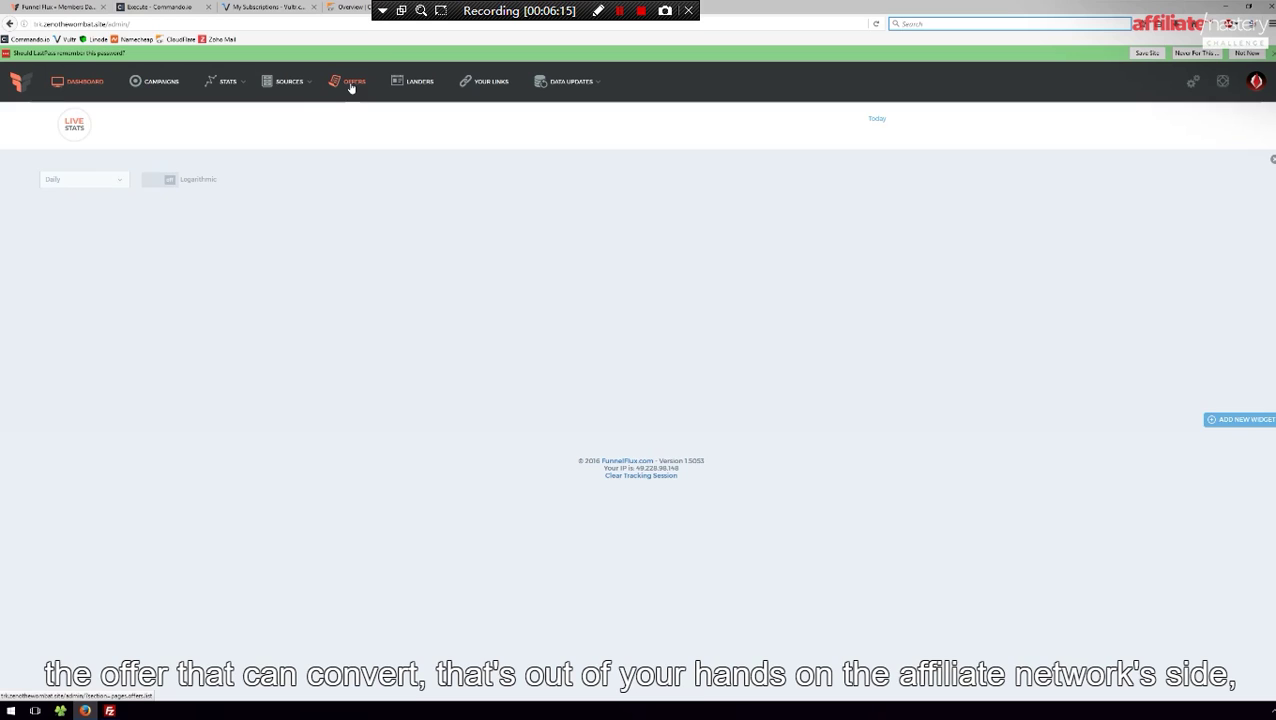
pyautogui.click(287, 88)
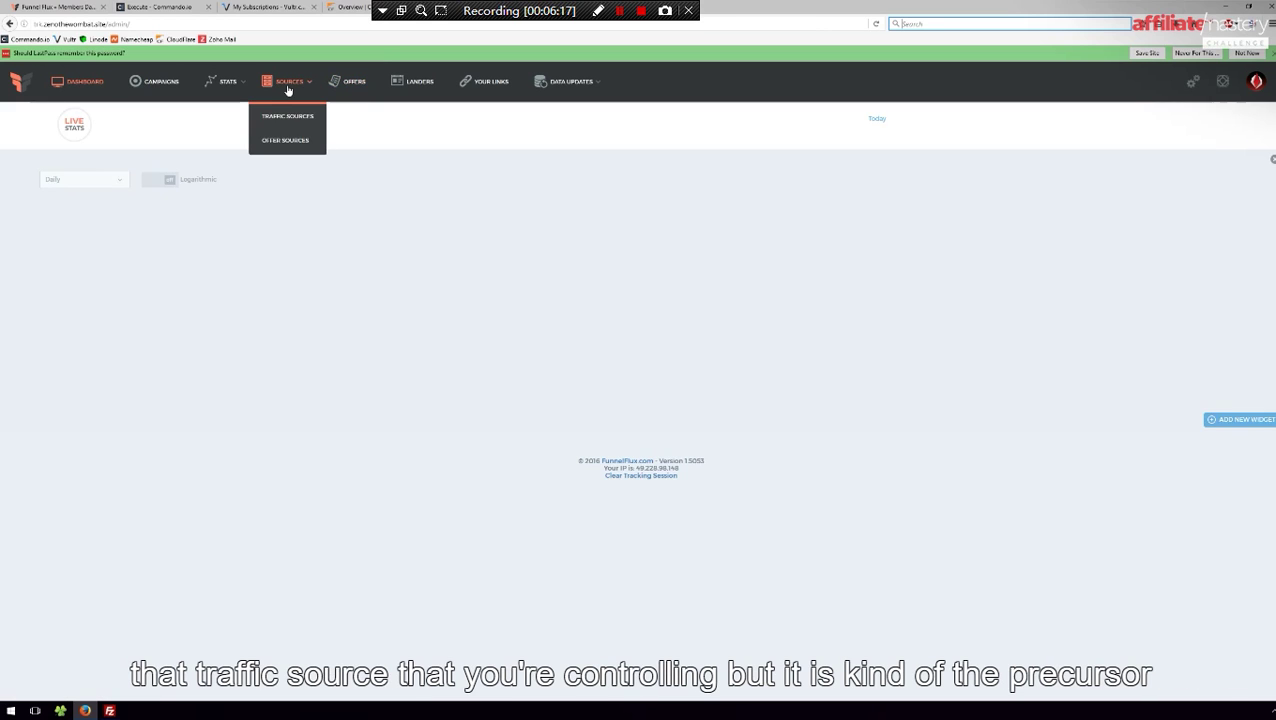